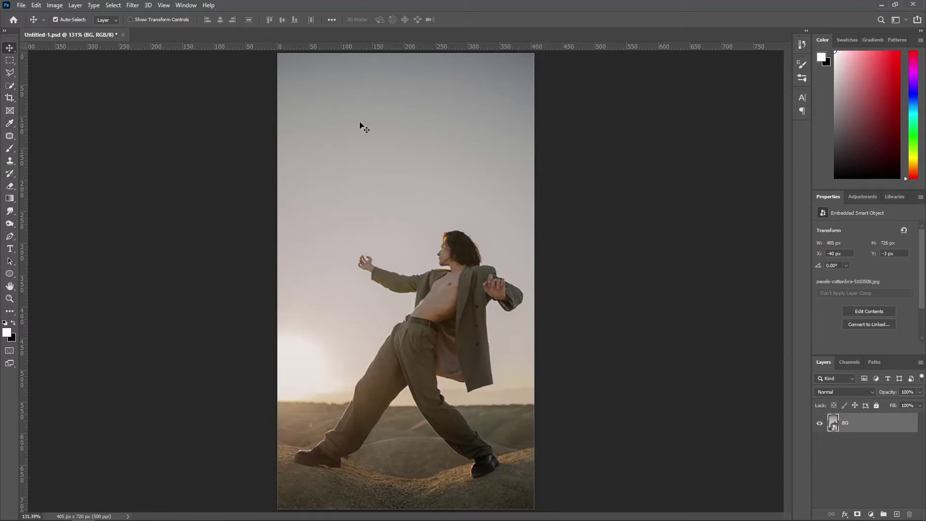
Step: Add a Color Lookup adjustment using FuturisticBleak.3DL and merge it into the desert photo
left_click(871, 514)
left_click(892, 458)
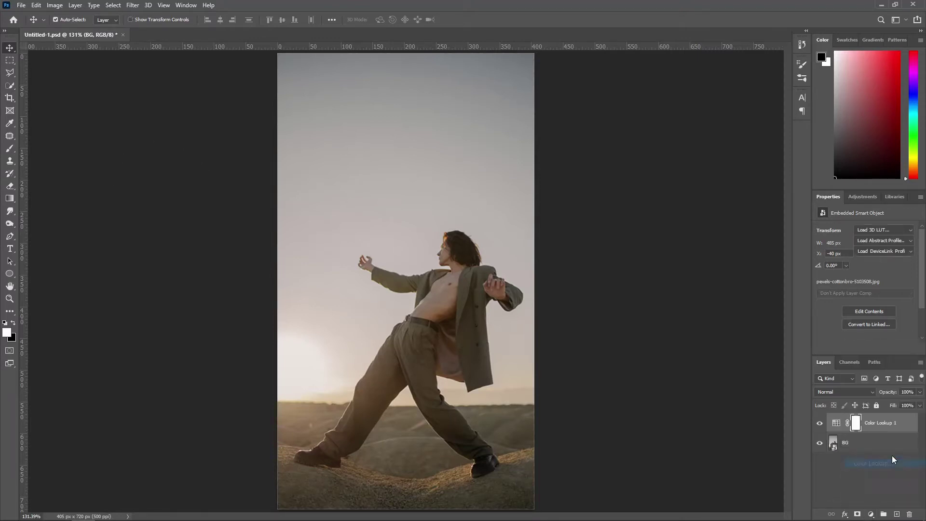
left_click(890, 230)
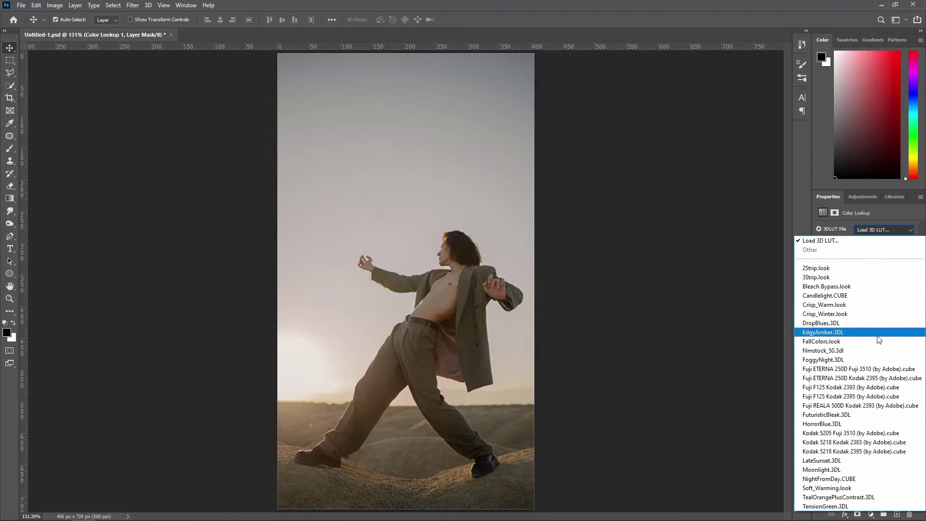
left_click(858, 416)
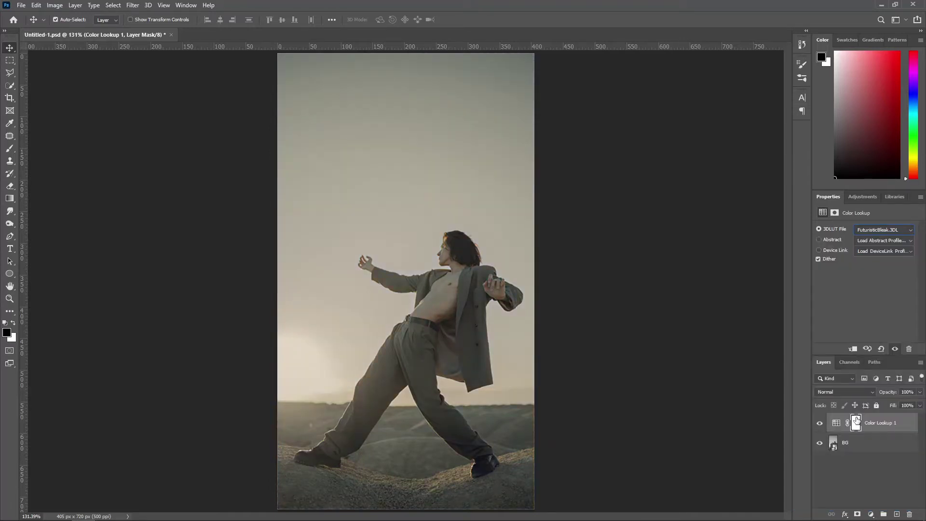
right_click(873, 449)
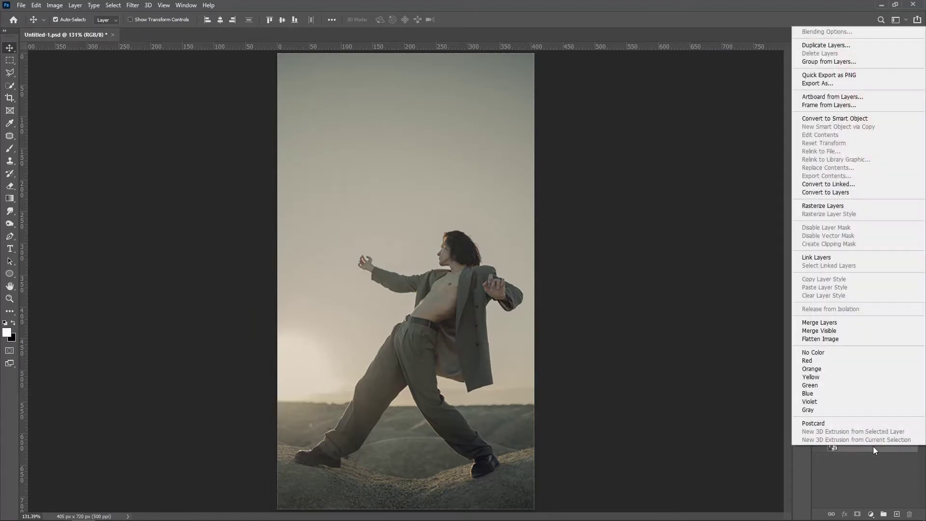
left_click(864, 326)
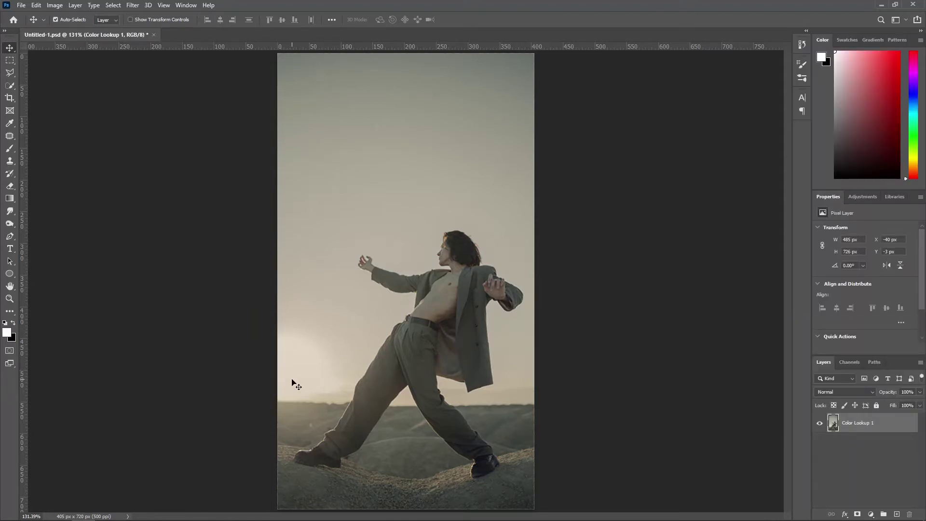
Step: Quick-select the dancer with Select Subject and add the ground between his feet
left_click(10, 86)
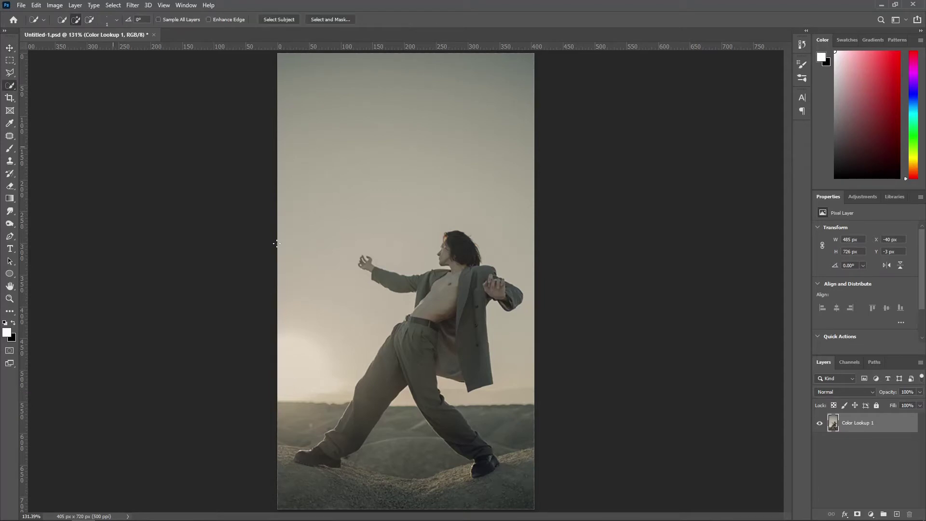
left_click(275, 21)
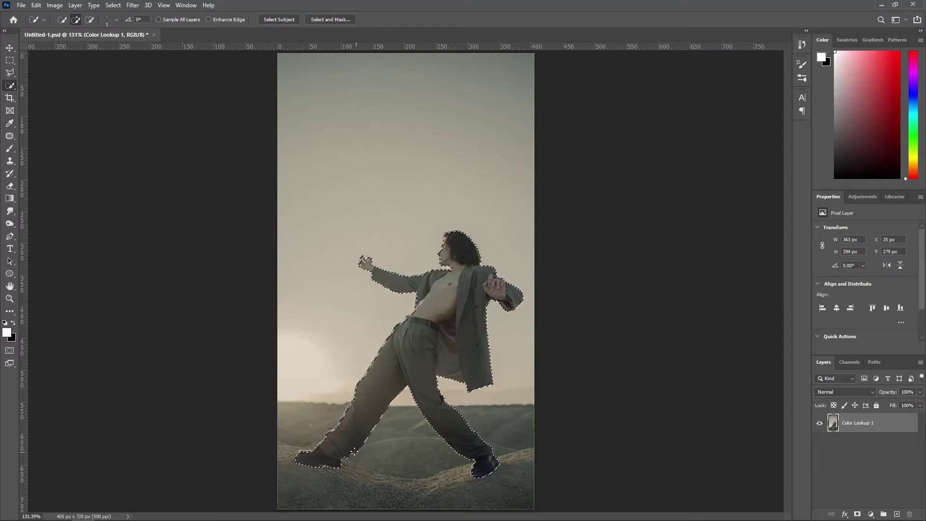
left_click_drag(401, 450, 390, 428)
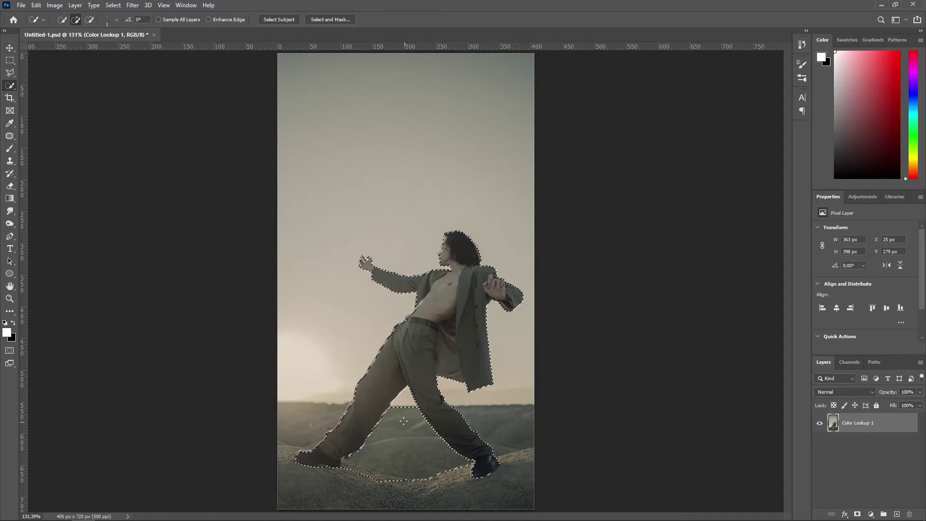
left_click(350, 465)
Step: Alt-brush away stray bits near the front foot and right leg to clean the selection edge
key("alt")
left_click(345, 466, "alt")
key("alt")
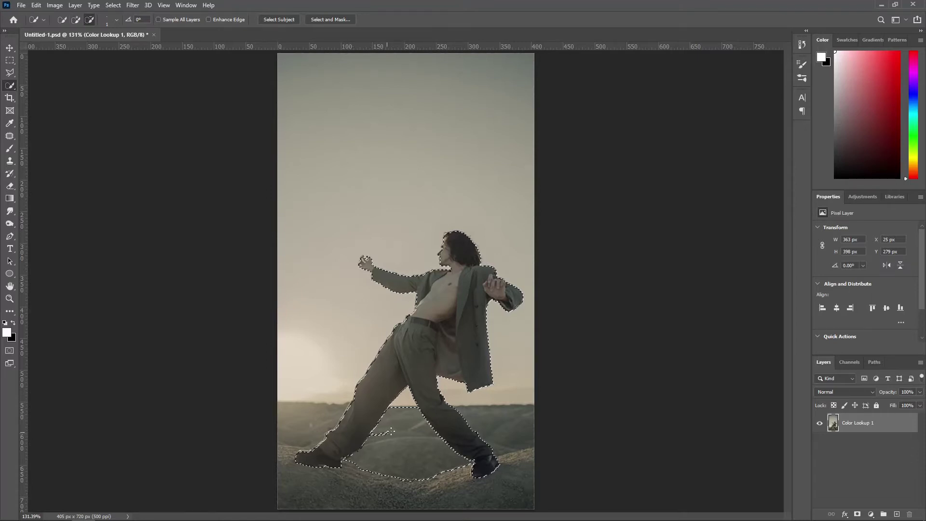
left_click(429, 435, "alt")
left_click(351, 447, "alt")
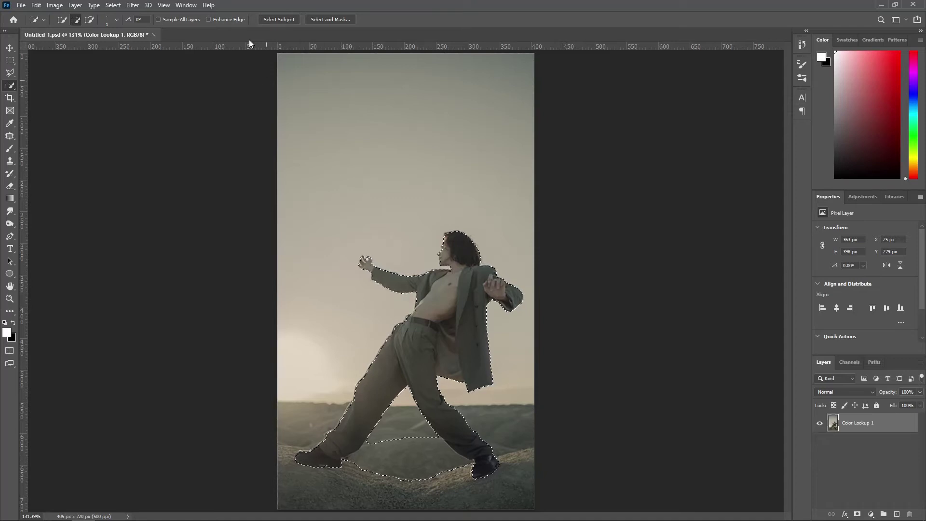
left_click(335, 19)
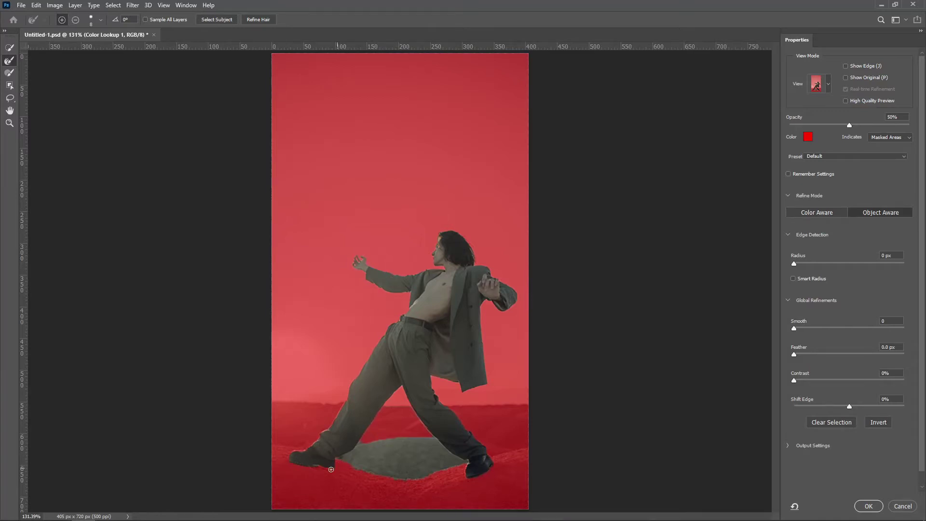
Step: Refine the dancer selection with Radius 1 px and Smooth 3, then apply it
left_click_drag(795, 263, 799, 264)
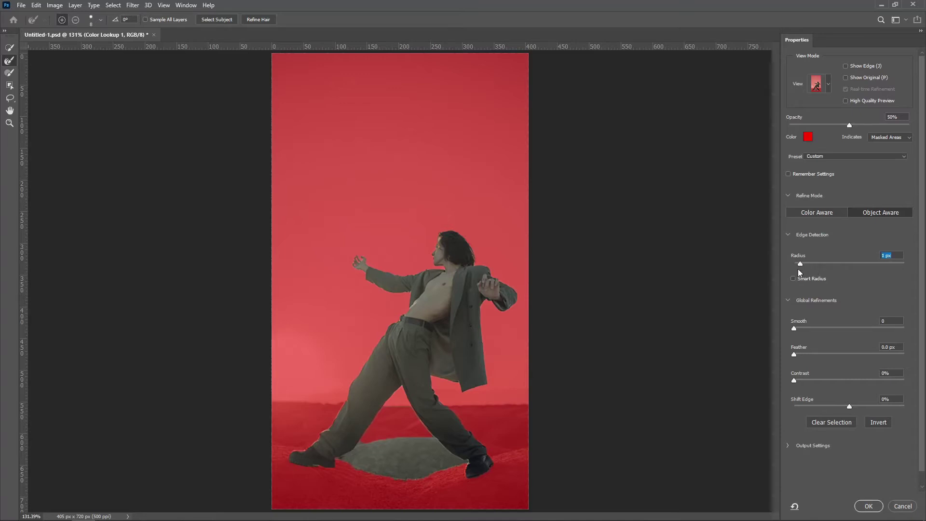
left_click_drag(794, 329, 797, 329)
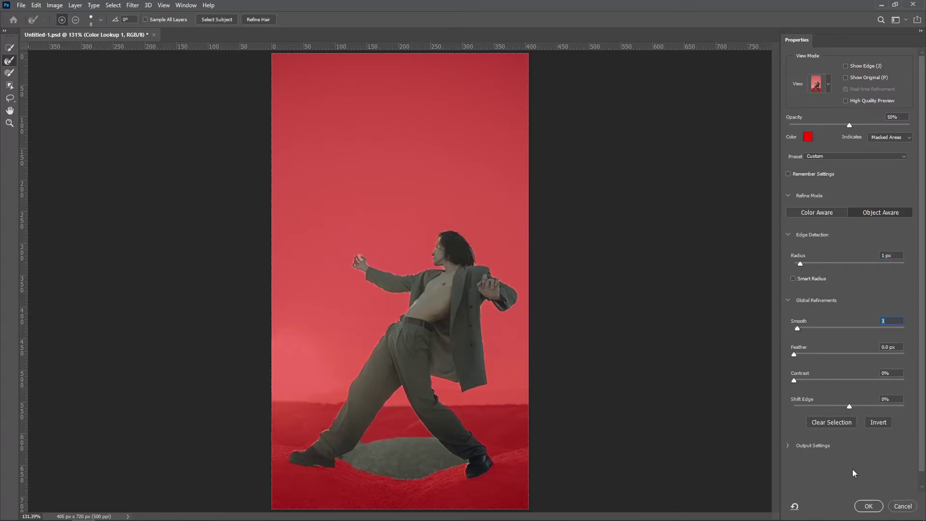
left_click(859, 506)
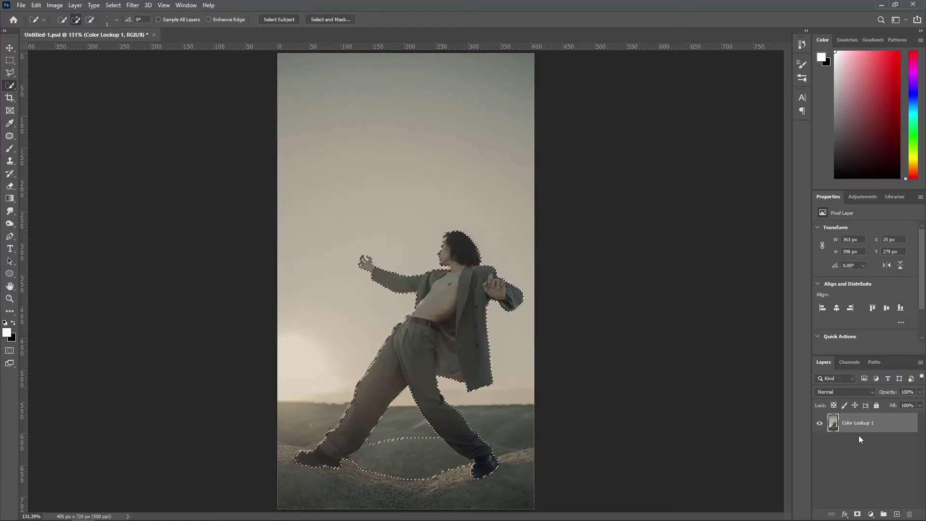
Step: Copy the dancer onto a new layer, reload its outline, and select the graded photo layer
right_click(413, 381)
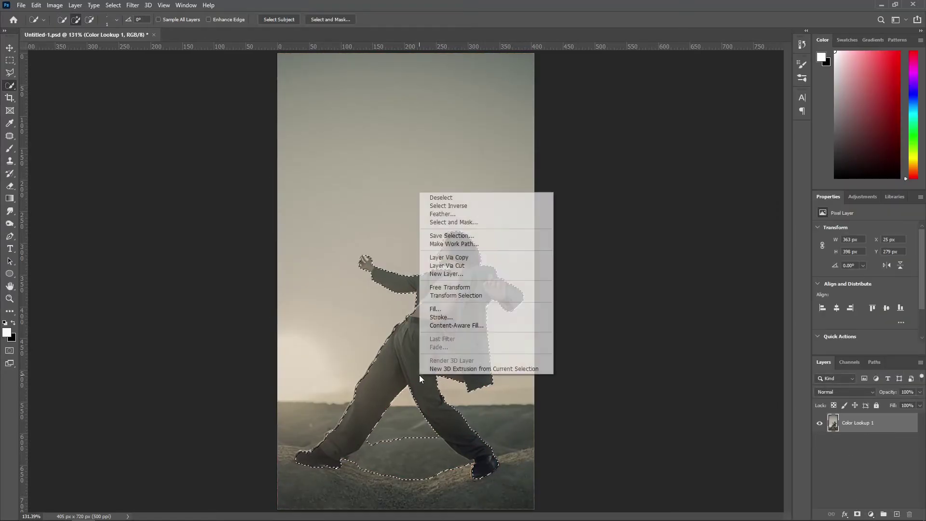
left_click(491, 253)
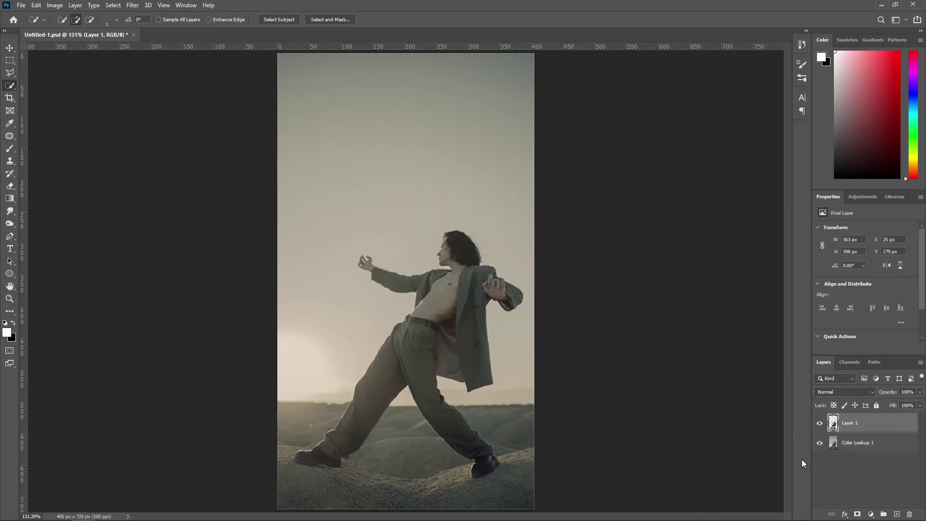
left_click(833, 423, "ctrl")
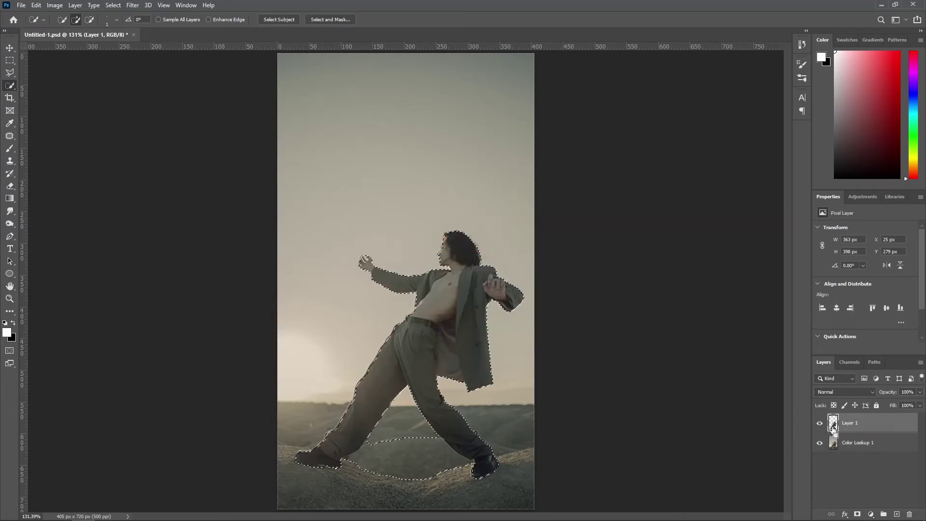
left_click(839, 442)
Step: Open Content-Aware Fill from the Edit menu, then exit without filling
left_click(55, 5)
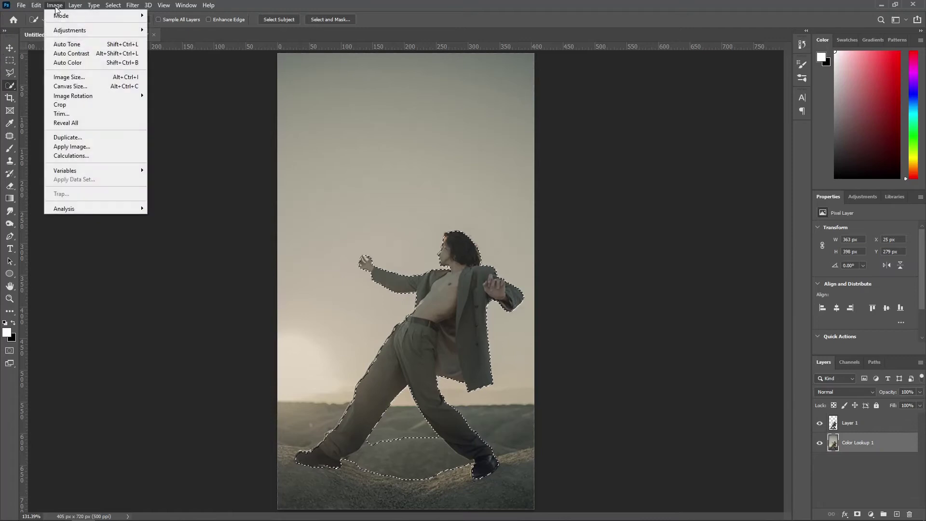
mouse_move(36, 5)
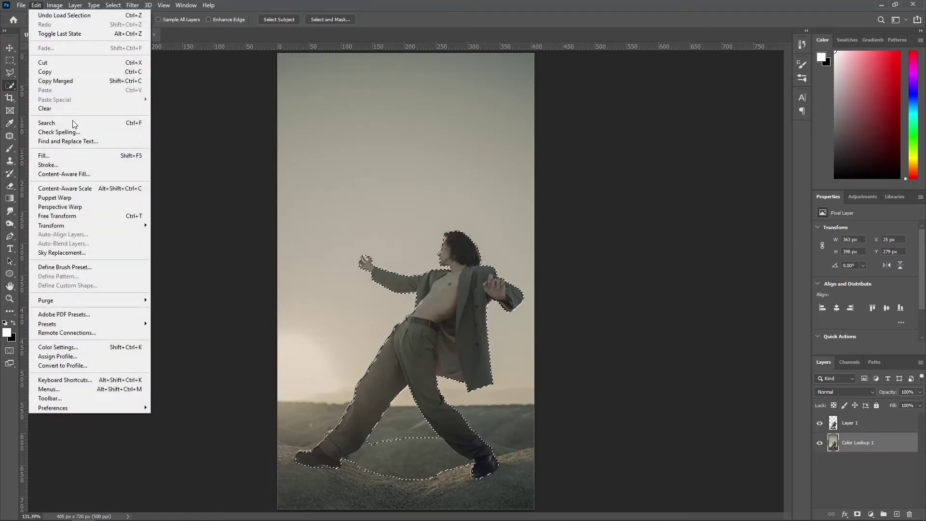
left_click(118, 172)
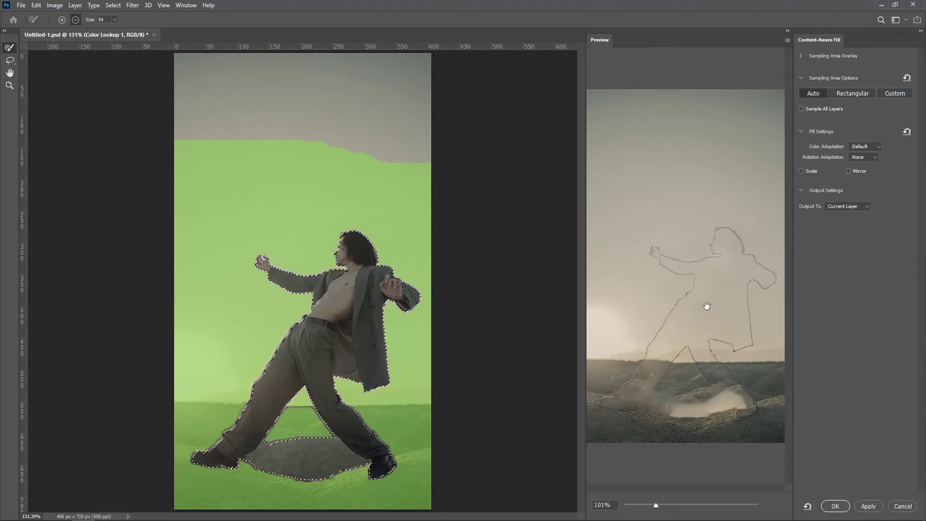
left_click(903, 506)
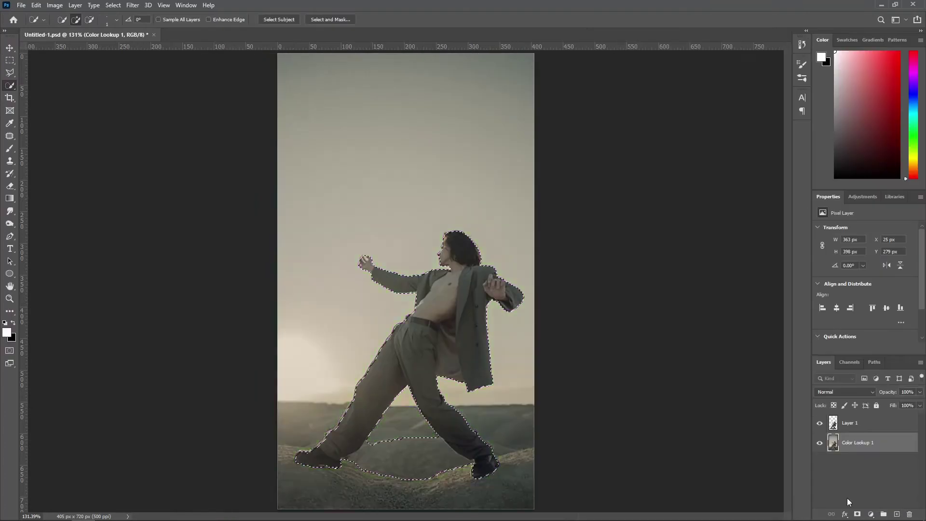
Step: Expand the figure selection by 2 px and content-aware fill it to erase the dancer
left_click(113, 5)
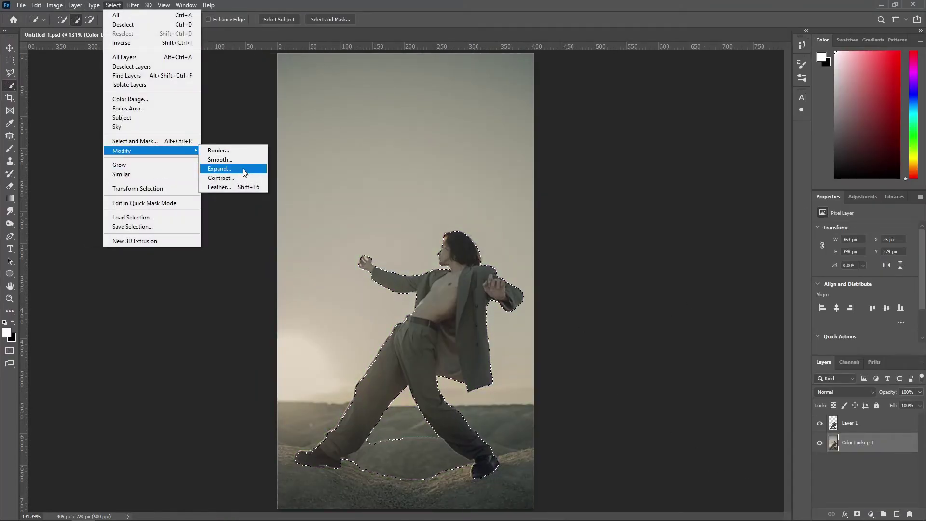
left_click(227, 169)
type("2")
left_click(508, 165)
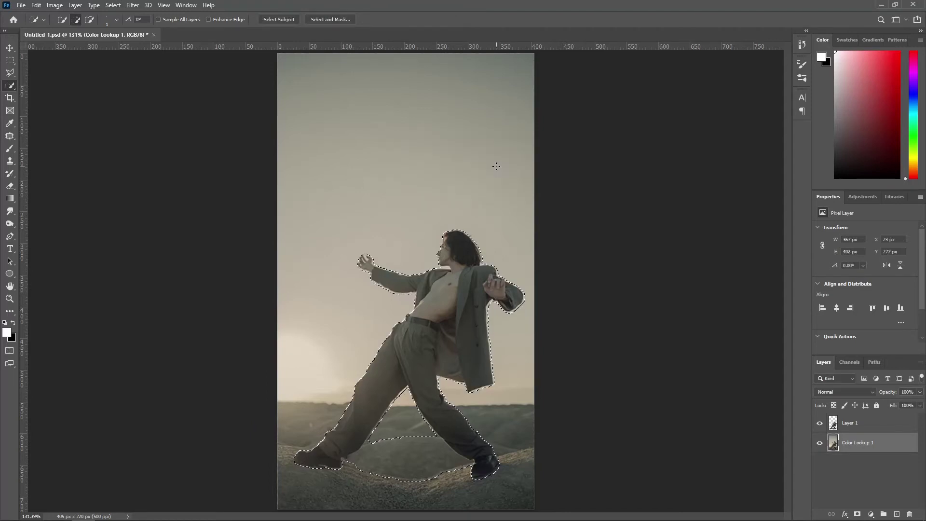
left_click(53, 6)
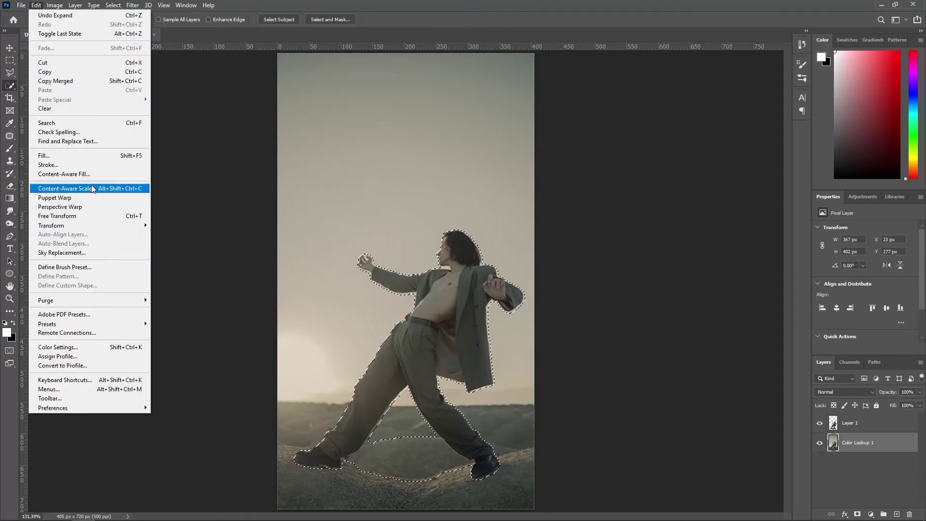
key("Escape")
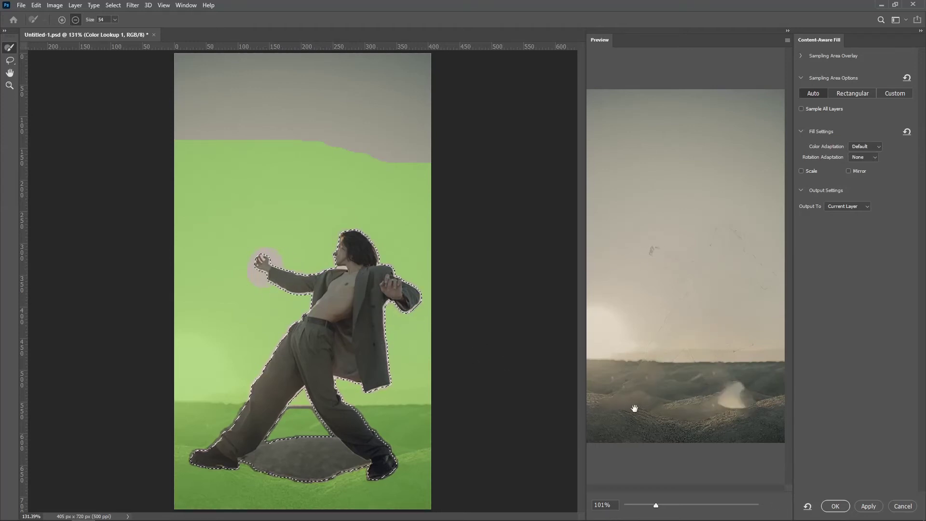
left_click(835, 506)
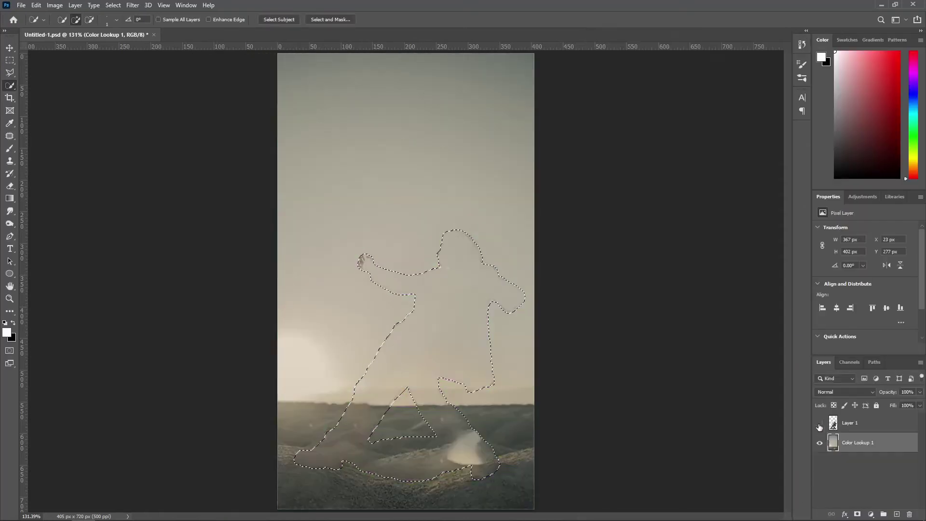
Step: Clone-stamp clean sky over the dark speck, faint head outline and upper crack
key("ctrl+d")
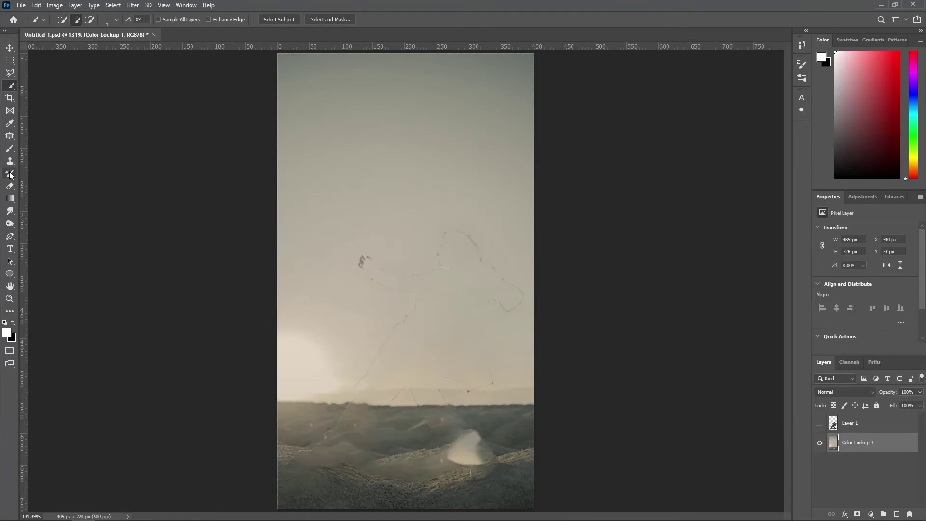
left_click(10, 163)
left_click(345, 243, "alt")
left_click_drag(357, 261, 385, 287)
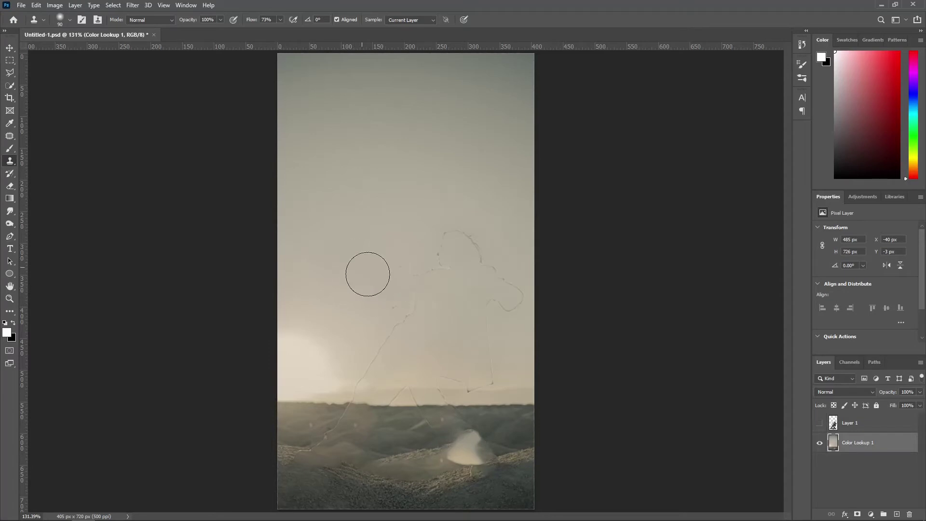
mouse_move(429, 226)
left_mouse_down()
mouse_move(496, 257)
mouse_move(513, 279)
mouse_move(502, 311)
mouse_move(494, 293)
left_mouse_up()
left_click(401, 225, "alt")
mouse_move(438, 260)
left_mouse_down()
mouse_move(422, 271)
mouse_move(433, 280)
left_mouse_up()
mouse_move(398, 335)
left_mouse_down()
mouse_move(358, 358)
mouse_move(369, 365)
left_mouse_up()
Step: Clone out the crack along the horizon with a smaller brush
left_click(343, 343, "alt")
left_click(502, 347, "alt")
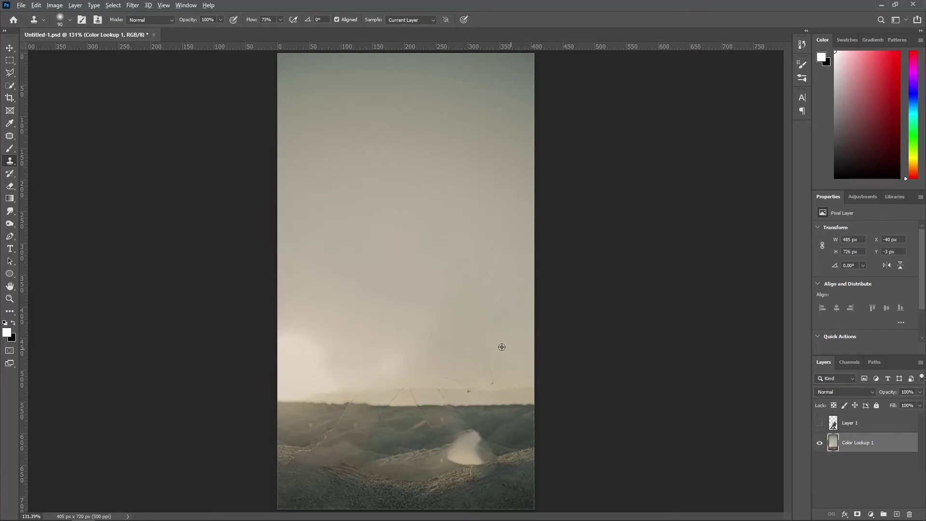
left_click_drag(488, 376, 487, 372)
key("[")
key("[")
key("[")
key("[")
key("[")
left_click_drag(431, 372, 440, 380)
left_click(424, 398, "alt")
mouse_move(428, 397)
left_mouse_down()
mouse_move(404, 391)
mouse_move(428, 397)
left_mouse_up()
key("bracketleft")
key("bracketleft")
Step: Clone over the bright dust, diagonal scratch and dark speck in the dunes
left_click_drag(449, 452, 454, 459)
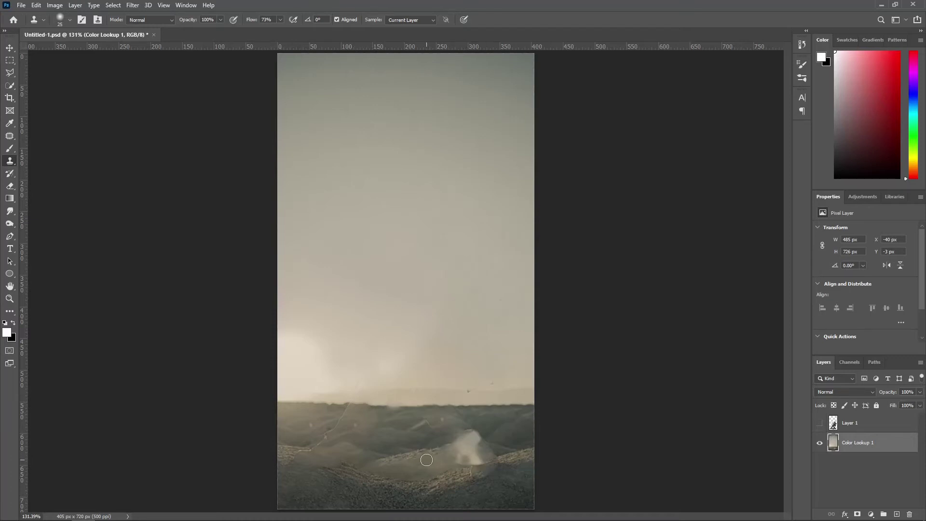
key("bracketright")
left_click_drag(459, 454, 462, 443)
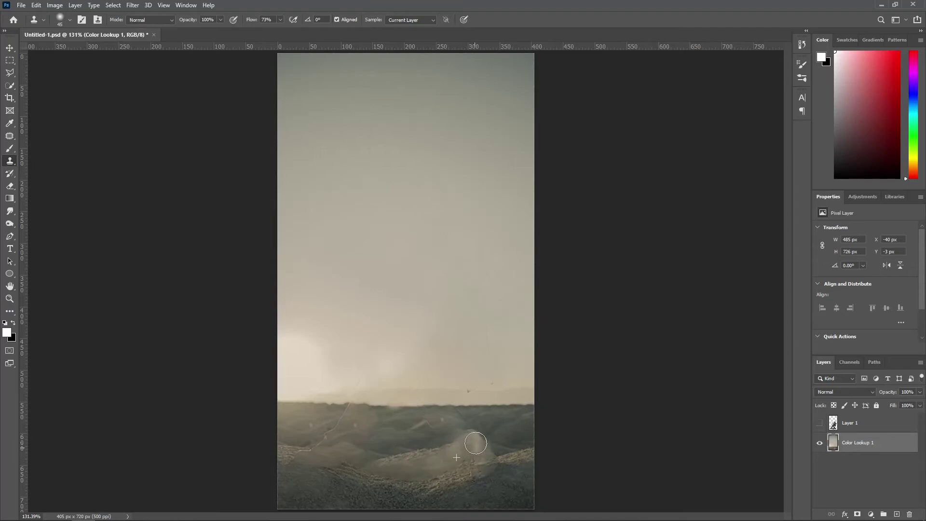
left_click_drag(346, 431, 341, 425)
left_click(290, 451, "alt")
left_click_drag(311, 456, 346, 469)
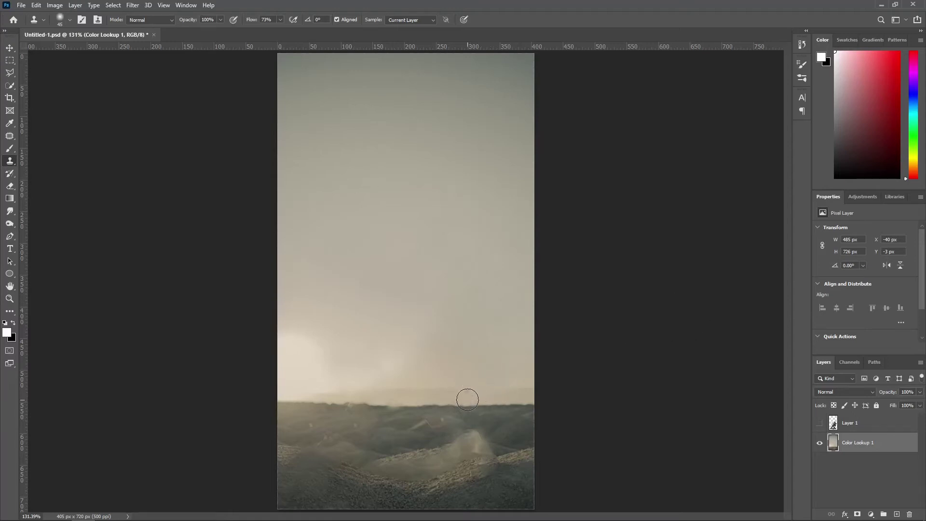
left_click_drag(468, 398, 465, 399)
Step: Show the dancer layer again and draw a red-filled, outline-free circle over his legs
left_click(819, 423)
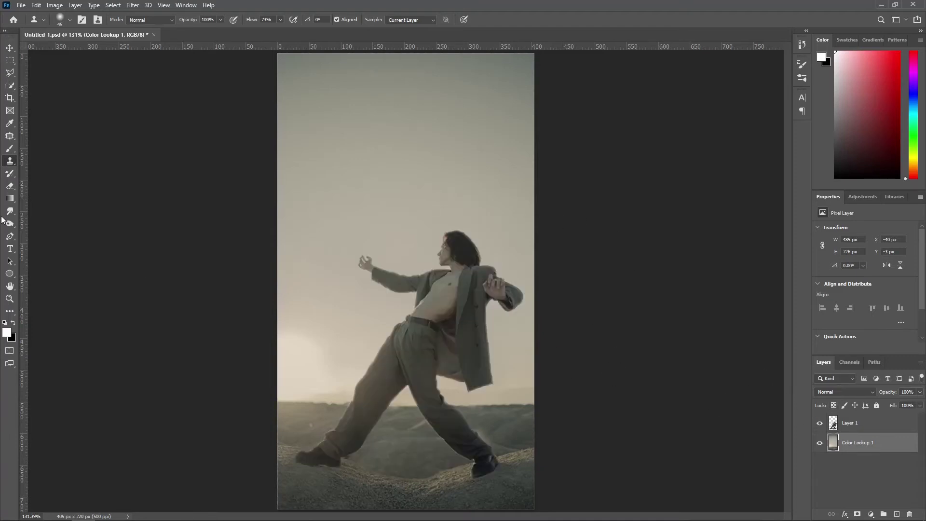
left_click(10, 273)
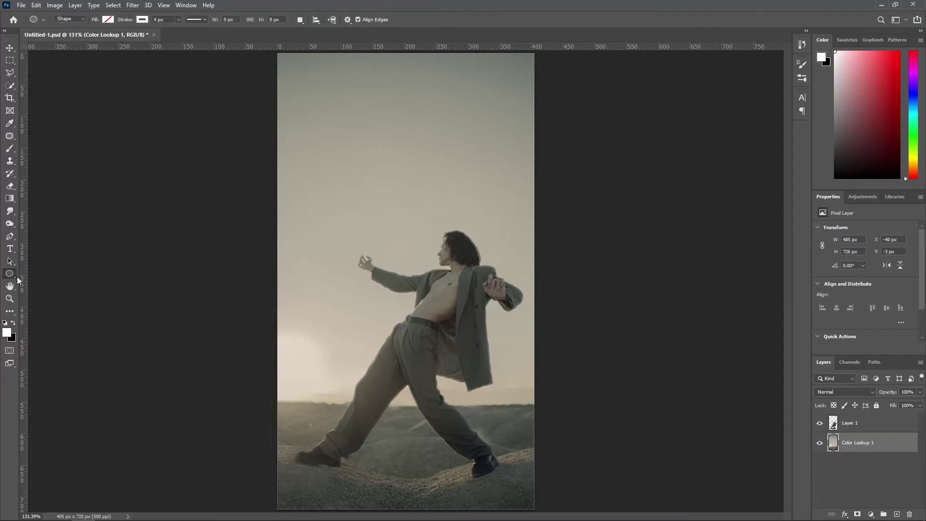
mouse_move(336, 337)
left_mouse_down()
mouse_move(435, 448)
mouse_move(418, 439)
left_mouse_up()
left_click(142, 19)
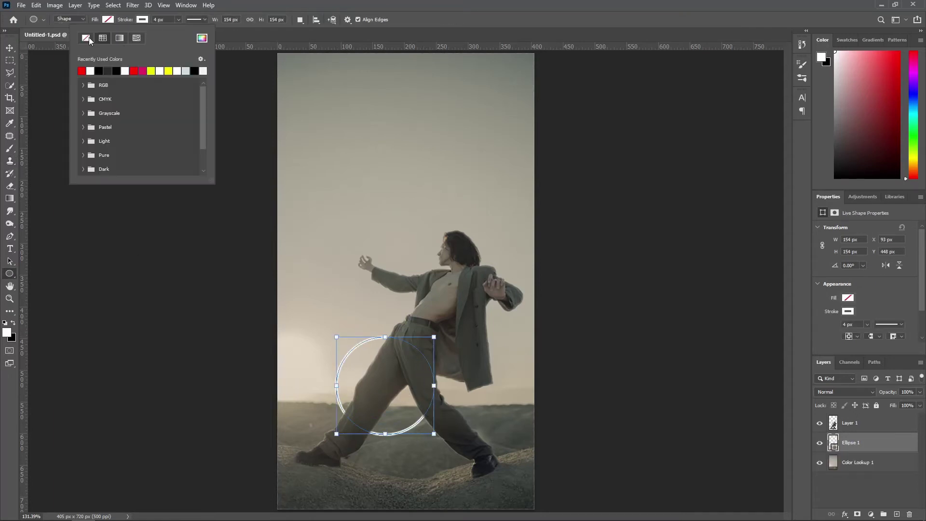
left_click(103, 37)
left_click(81, 71)
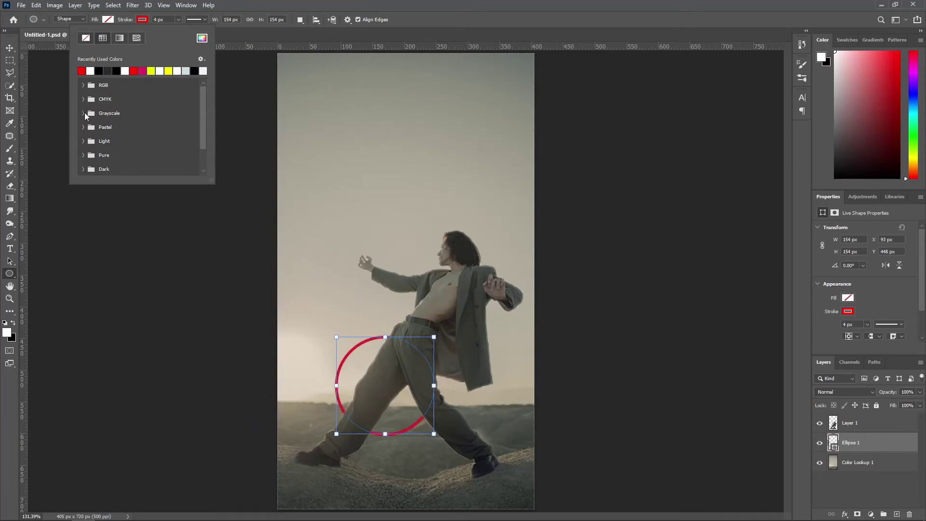
left_click(109, 19)
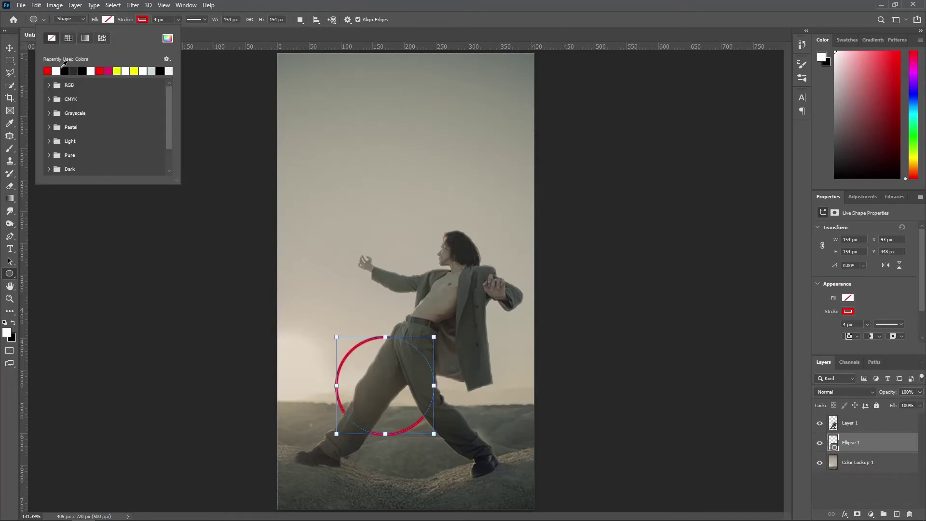
left_click(47, 71)
left_click(142, 19)
left_click(86, 38)
left_click(9, 48)
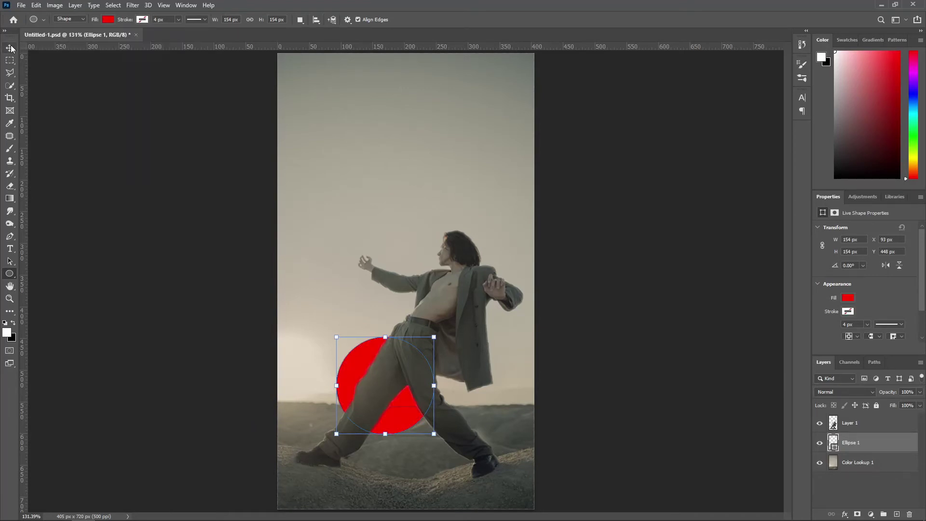
Step: Move the red circle down and left so it sits behind the legs
left_click(213, 296)
left_click_drag(363, 384, 322, 406)
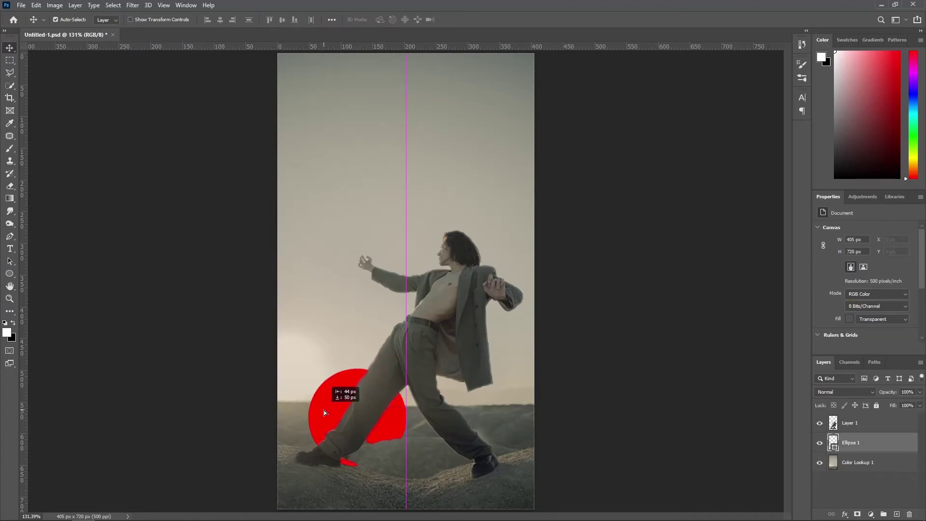
left_click_drag(323, 409, 351, 409)
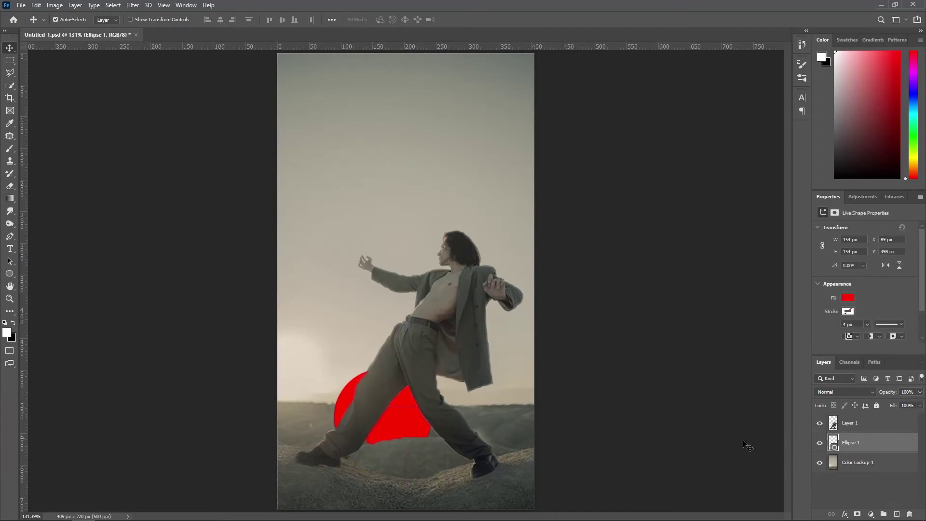
Step: Select Layer 1 and switch to the Eraser tool, zooming in on the canvas
left_click(833, 423)
left_click(10, 185)
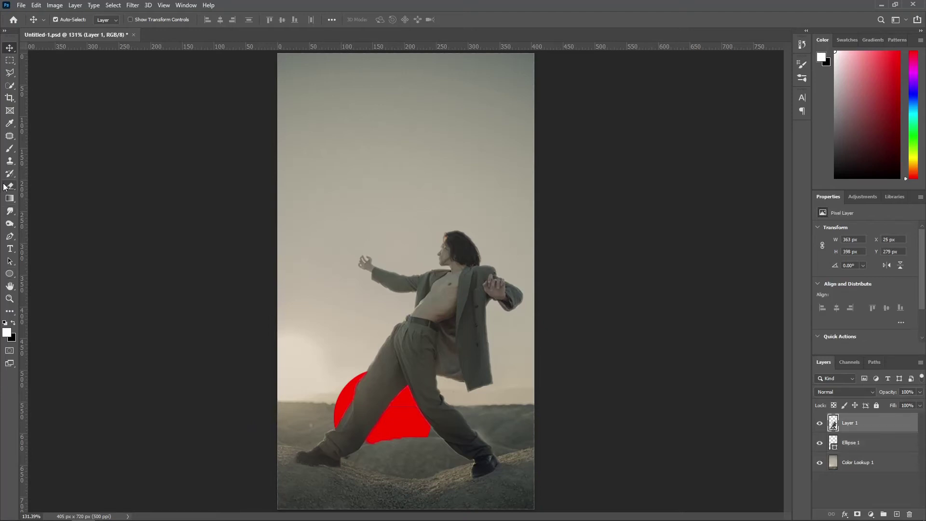
scroll(359, 476, "up", 3)
scroll(359, 476, "up", 3)
scroll(356, 471, "up", 2)
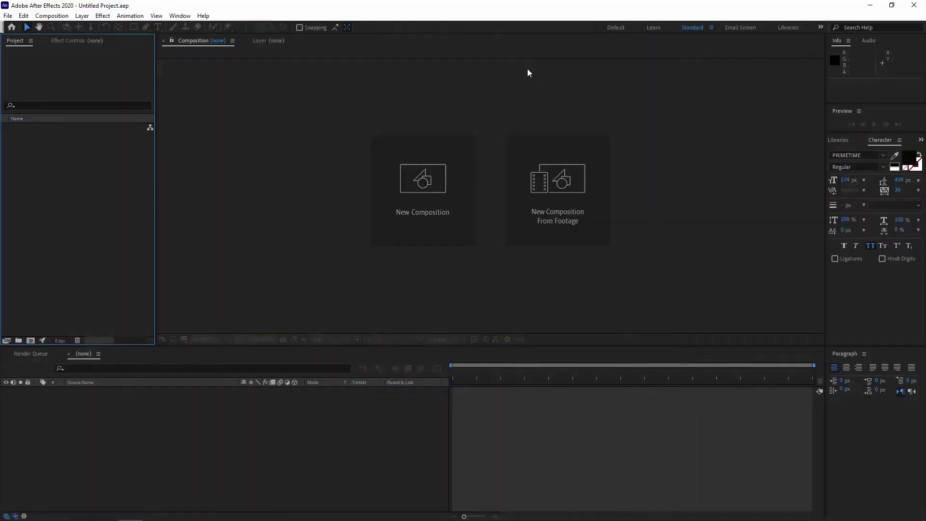
Step: Create Comp 1 at 1080×1920, 30 fps, 2 seconds long
left_click(52, 16)
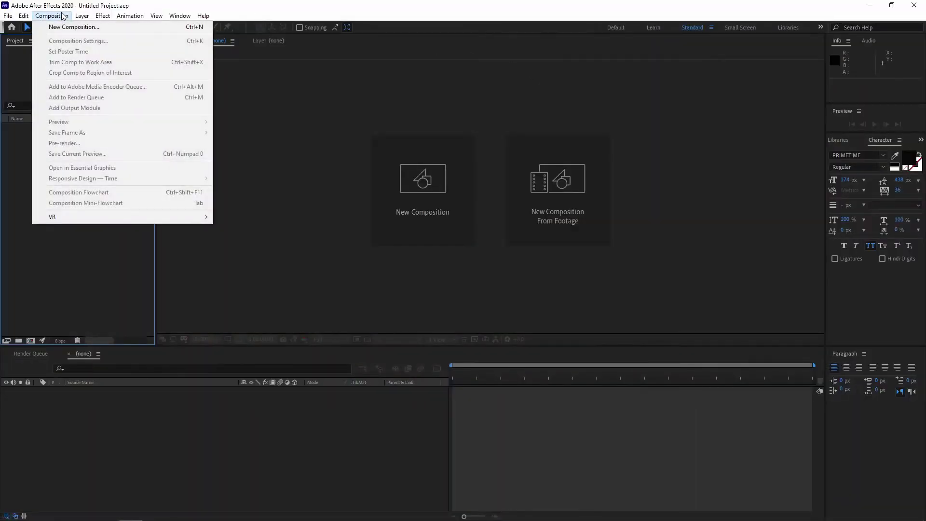
left_click_drag(728, 115, 435, 99)
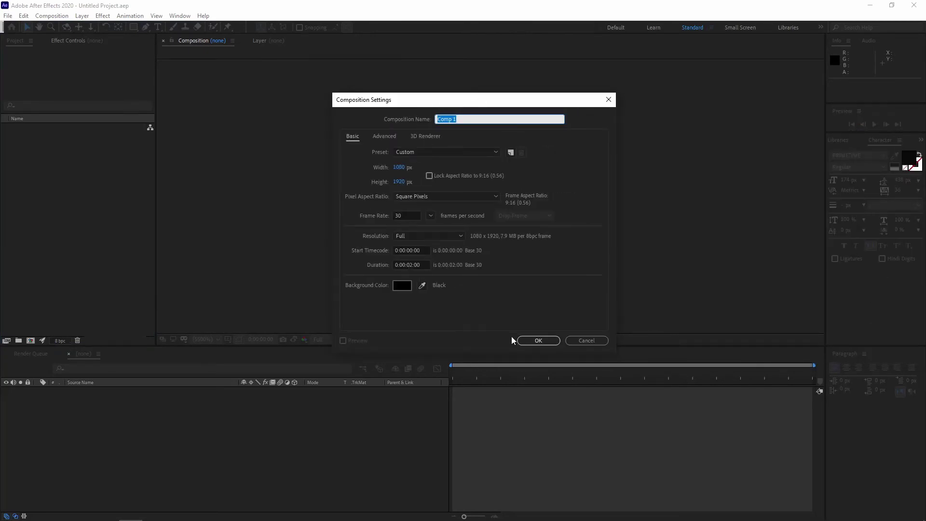
left_click(539, 340)
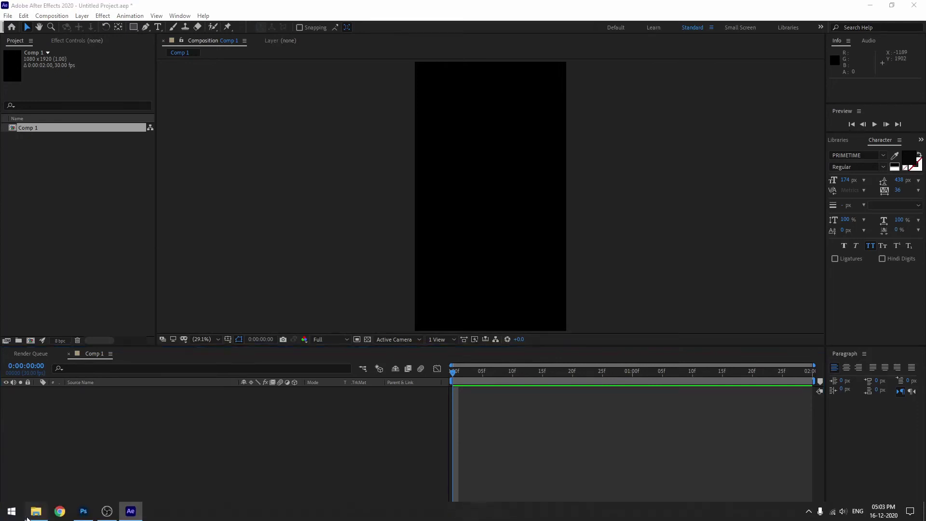
left_click(35, 516)
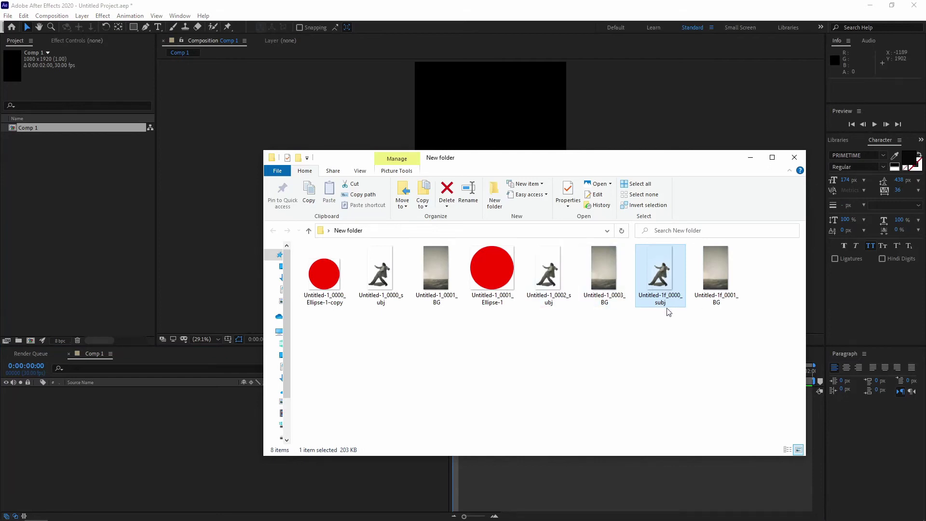
Step: Select the BG, subj and two Ellipse PNGs and drag them into the After Effects Project panel
left_click(726, 291, "ctrl")
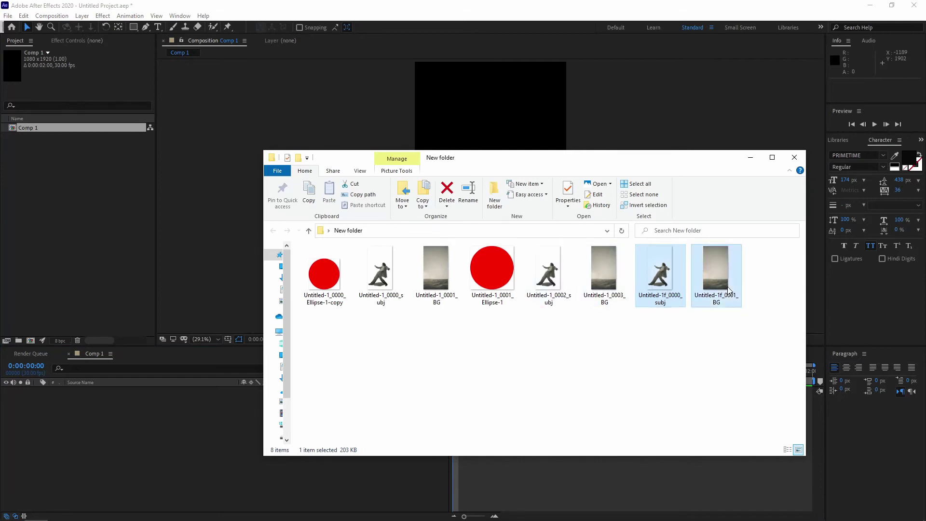
left_click(326, 277, "ctrl")
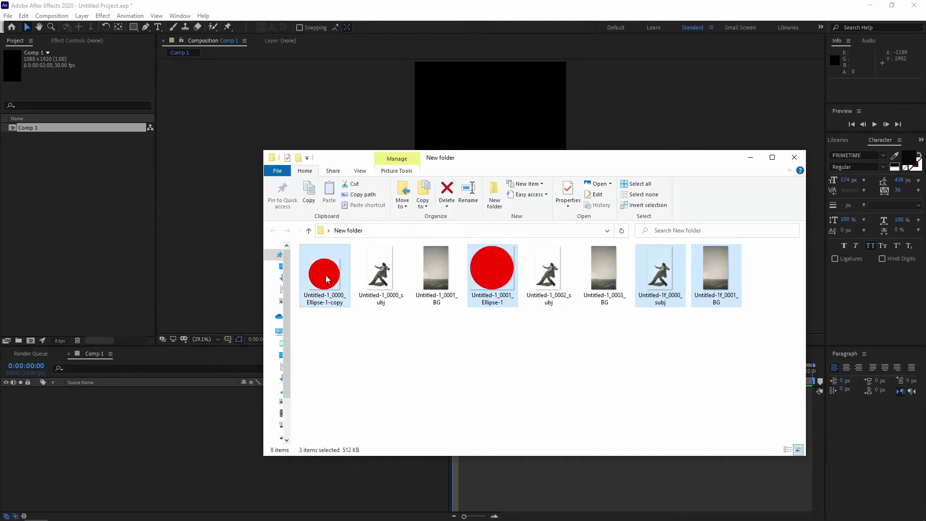
double_click(326, 275)
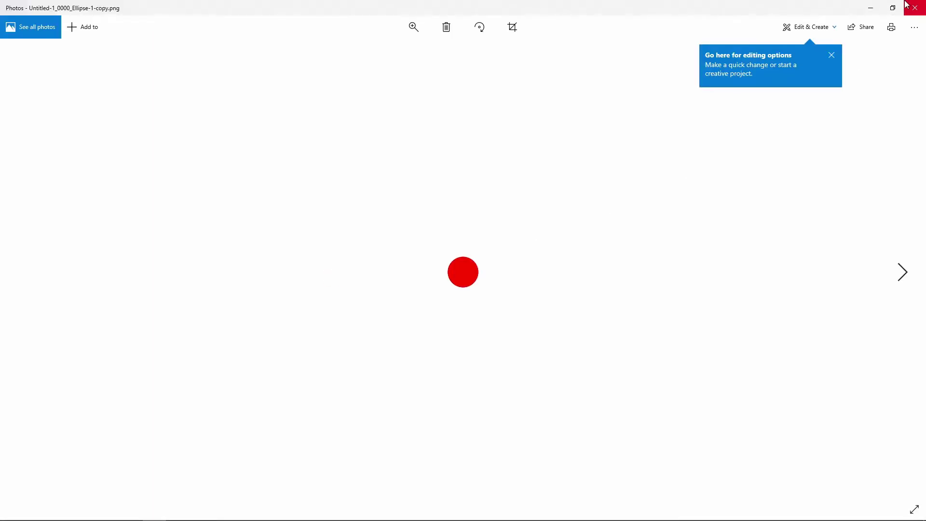
left_click(913, 6)
left_click_drag(639, 306, 106, 192)
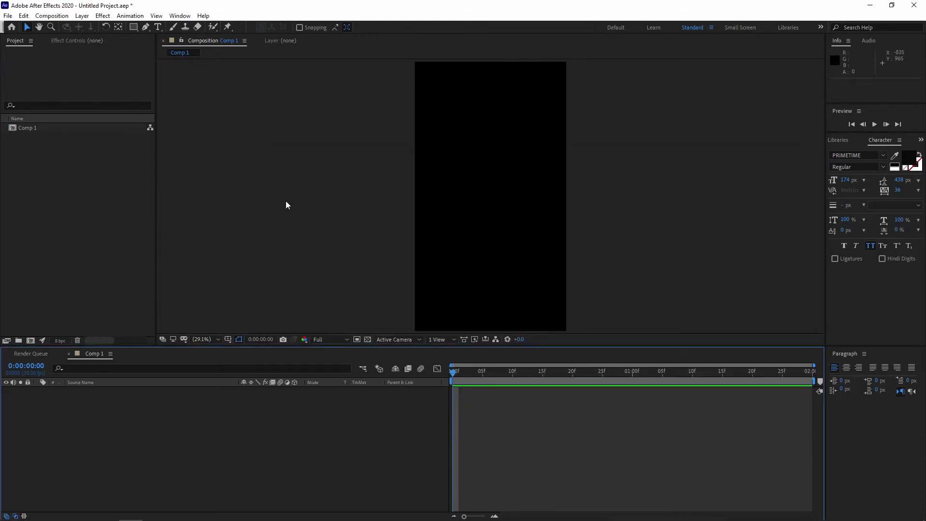
Step: Drop BG.png into Comp 1, scale it up to fill the vertical frame, and open it in the Layer panel
left_click(81, 199)
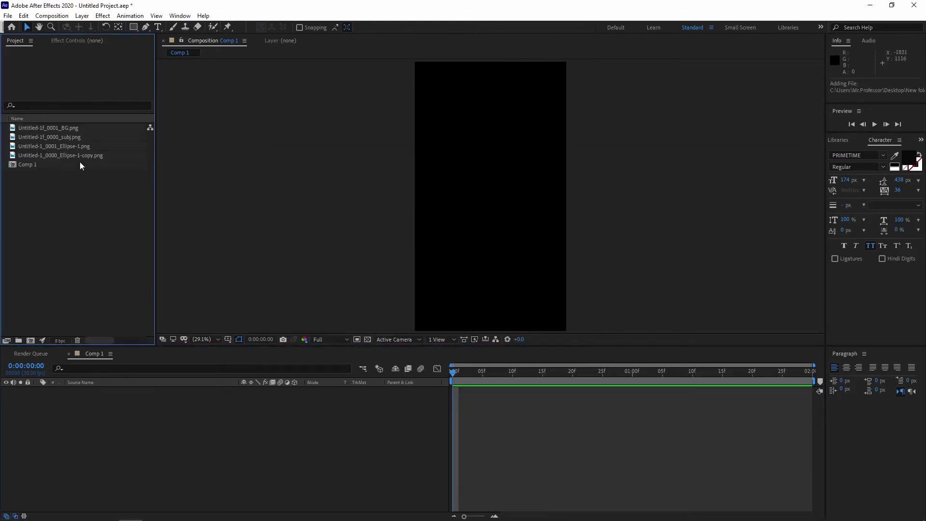
mouse_move(79, 128)
left_mouse_down()
mouse_move(147, 369)
mouse_move(103, 394)
left_mouse_up()
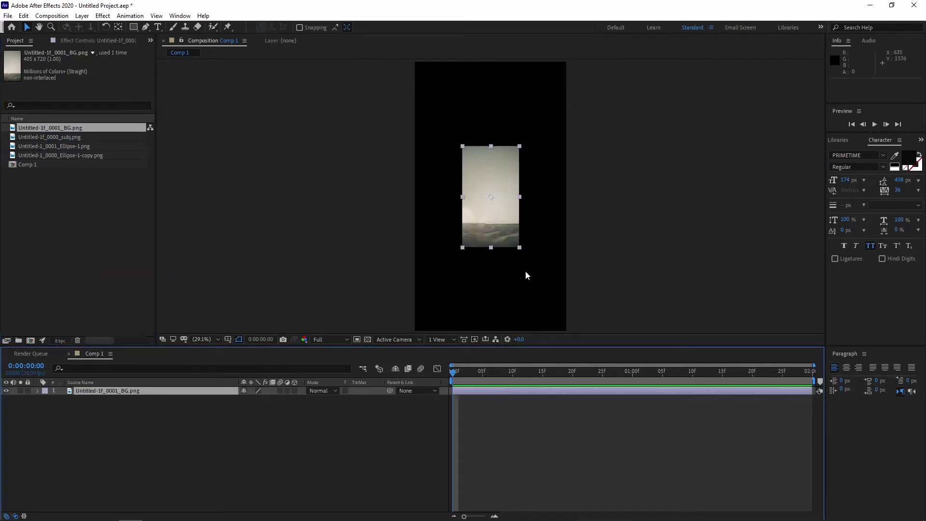
left_click_drag(521, 149, 569, 61)
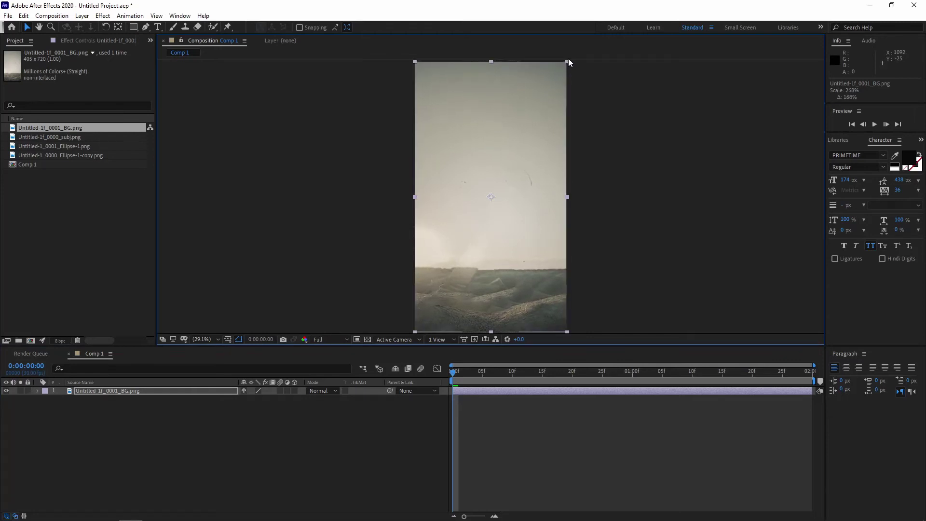
double_click(426, 188)
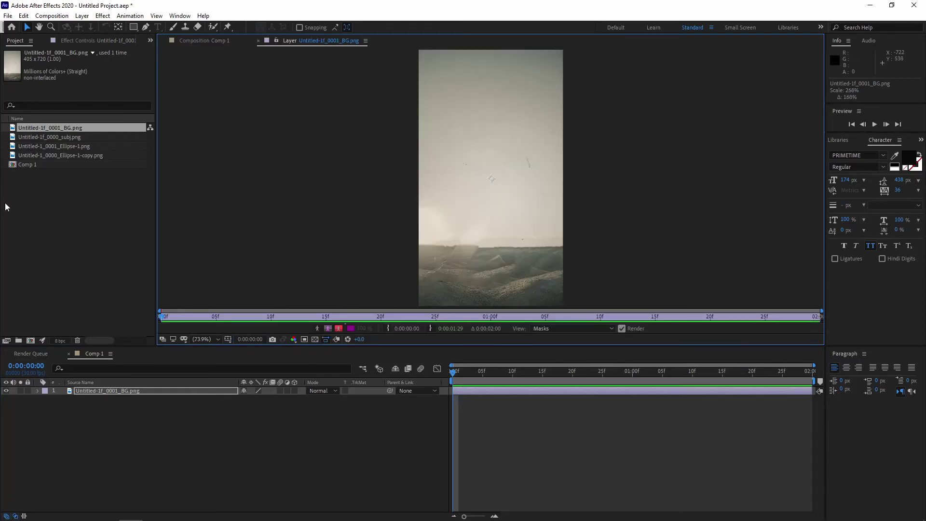
Step: Add subj.png above the BG layer, scale it to fill the frame, and add the first red circle
left_click(70, 138)
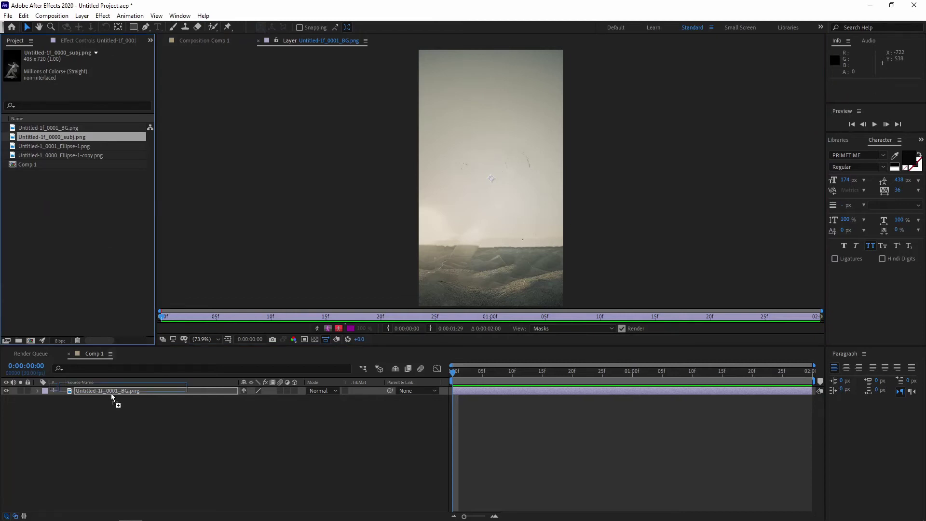
left_click_drag(70, 137, 112, 393)
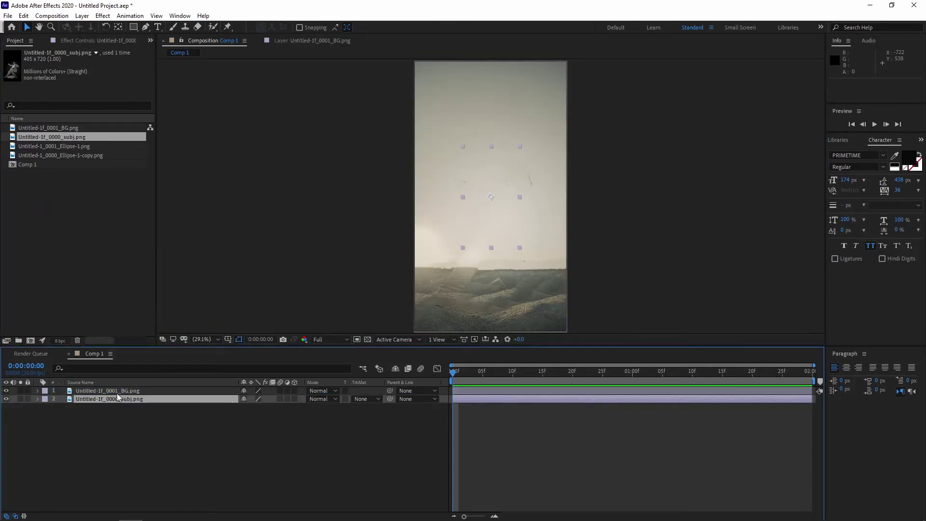
left_click_drag(118, 394, 135, 385)
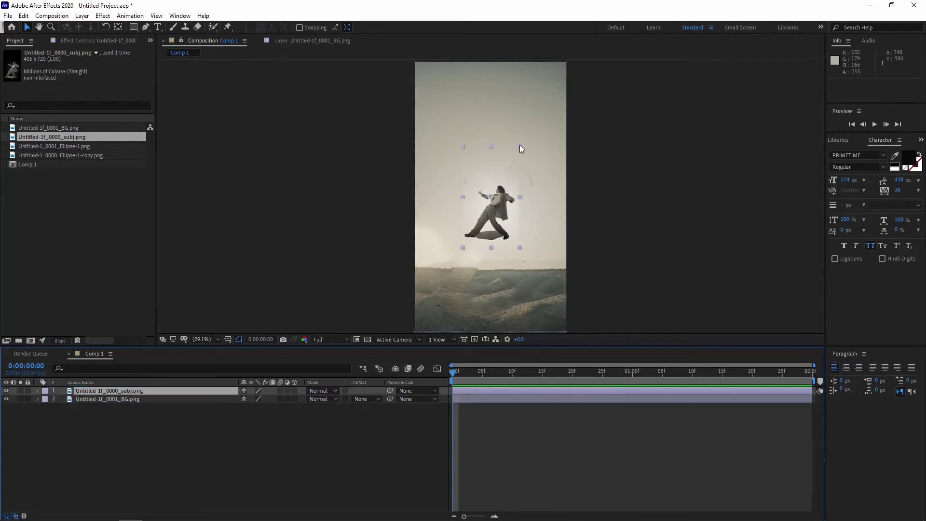
mouse_move(520, 146)
left_mouse_down()
mouse_move(592, 72)
mouse_move(588, 63)
left_mouse_up()
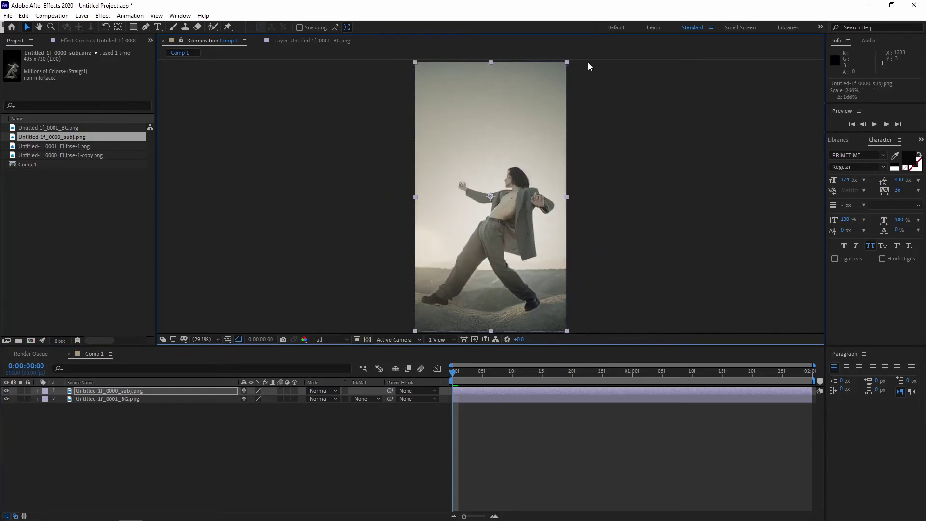
key("KP_Enter")
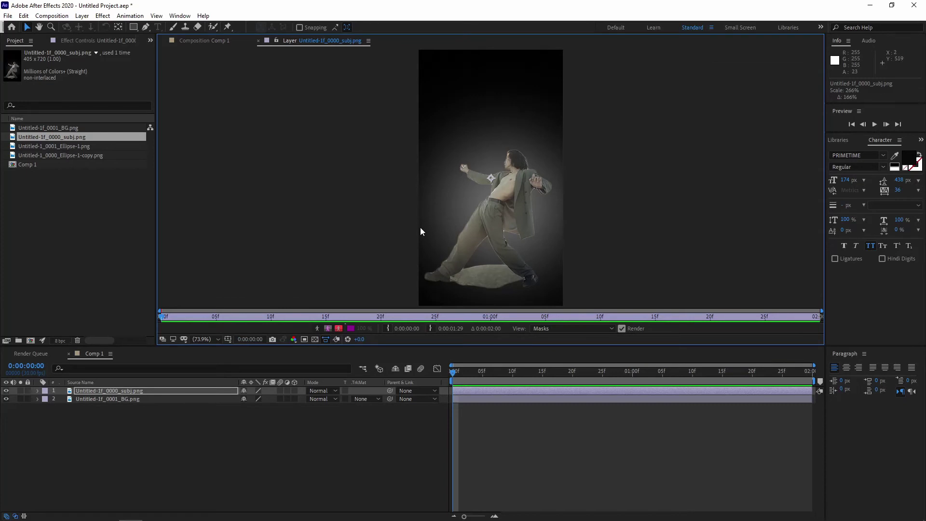
left_click(212, 36)
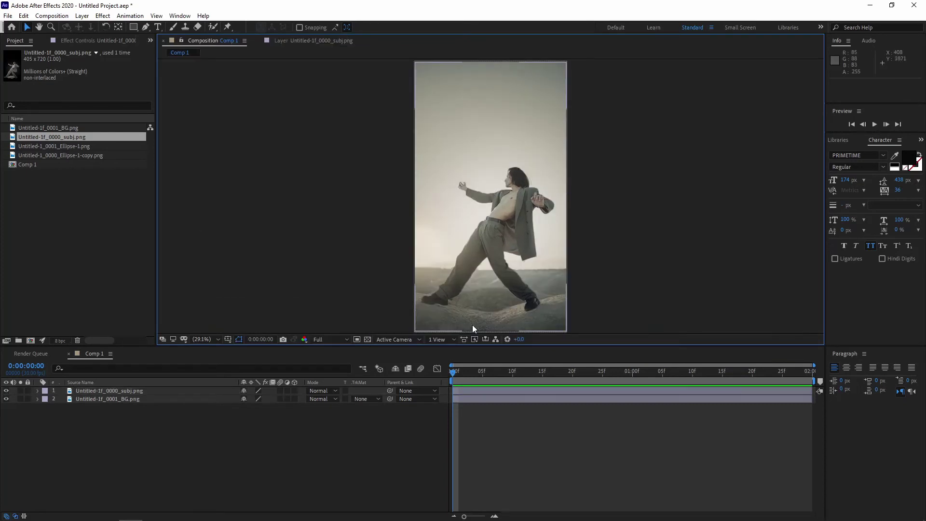
left_click_drag(86, 146, 92, 394)
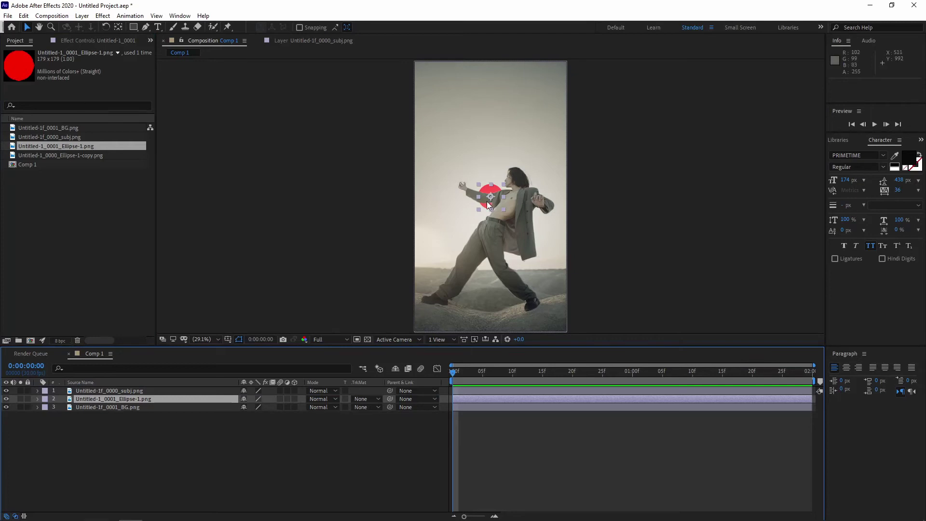
Step: Place the first red circle at the dancer's right hand and add the second circle
left_click_drag(488, 205, 534, 234)
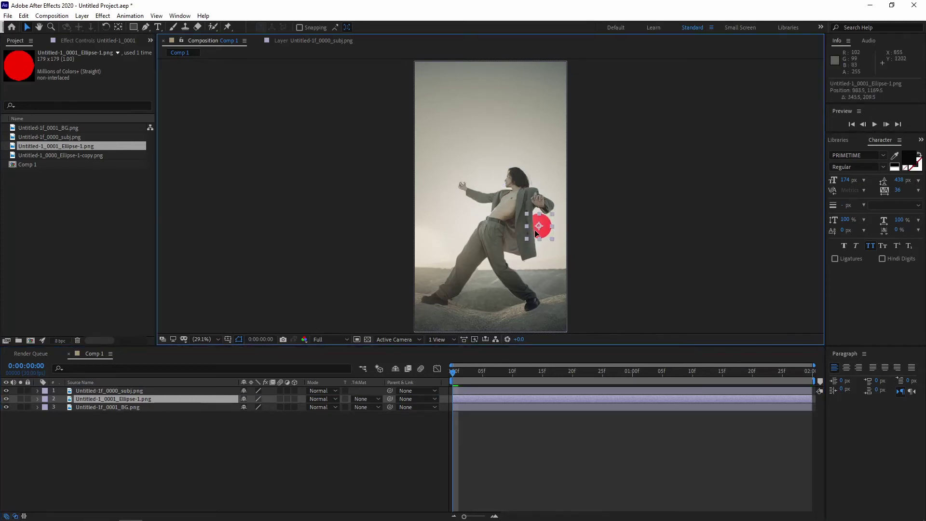
left_click(6, 183)
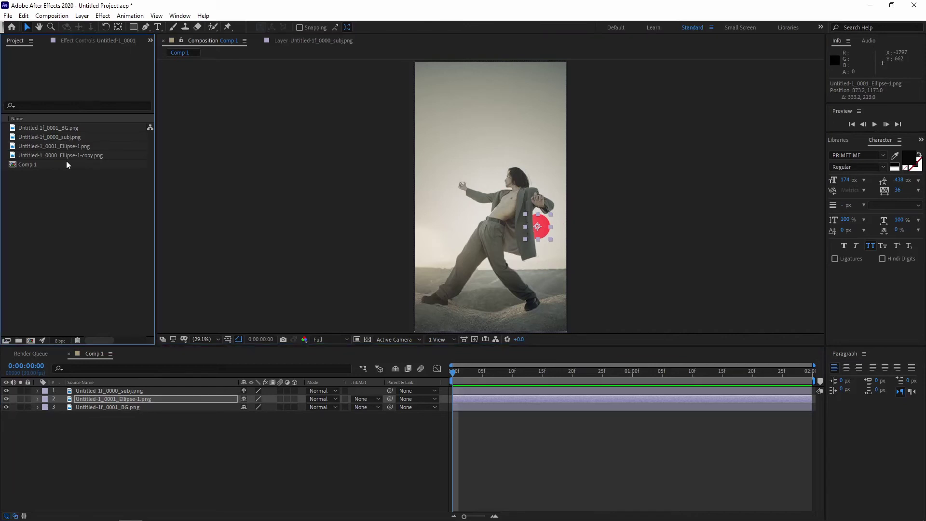
left_click_drag(86, 155, 96, 394)
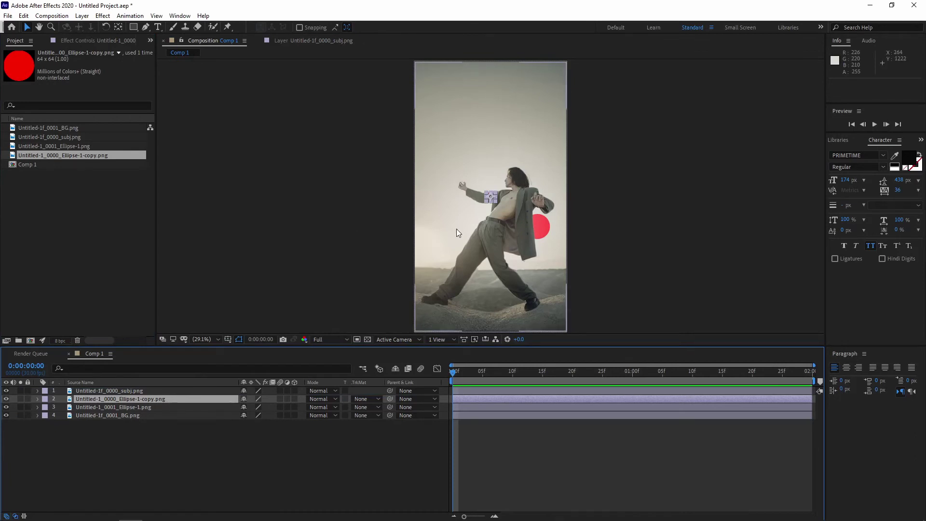
Step: Enlarge the second circle behind the dancer's legs, keeping the small circle in front
left_click_drag(496, 201, 528, 237)
left_click_drag(477, 213, 451, 280)
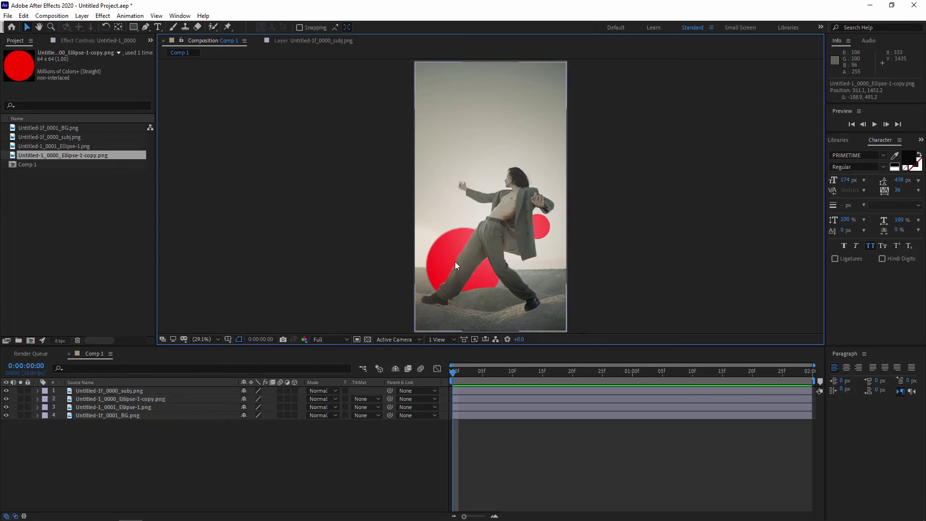
left_click(455, 261)
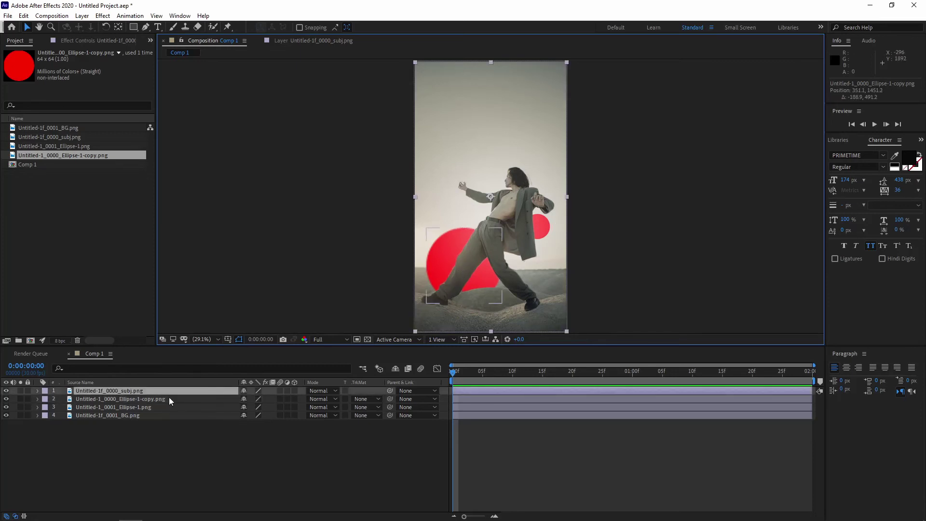
left_click_drag(170, 399, 173, 389)
key("ctrl+z")
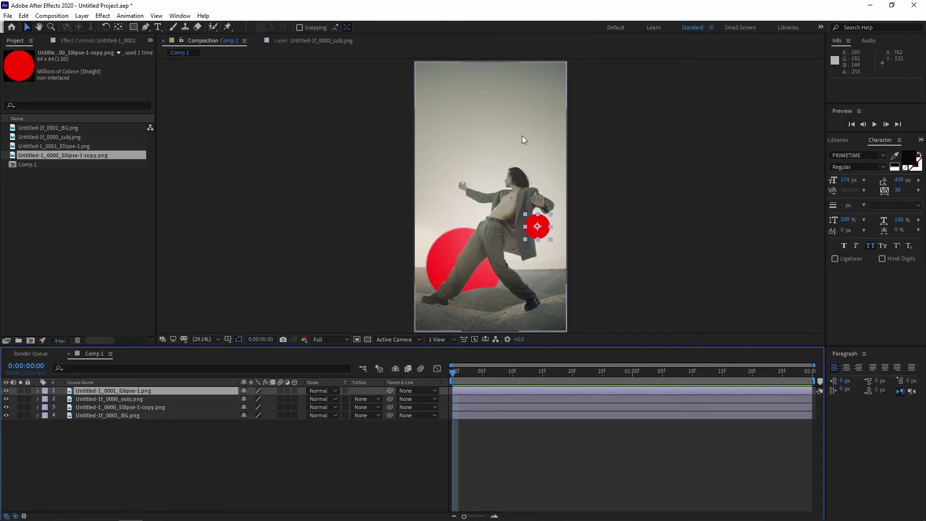
left_click(554, 207)
key("F2")
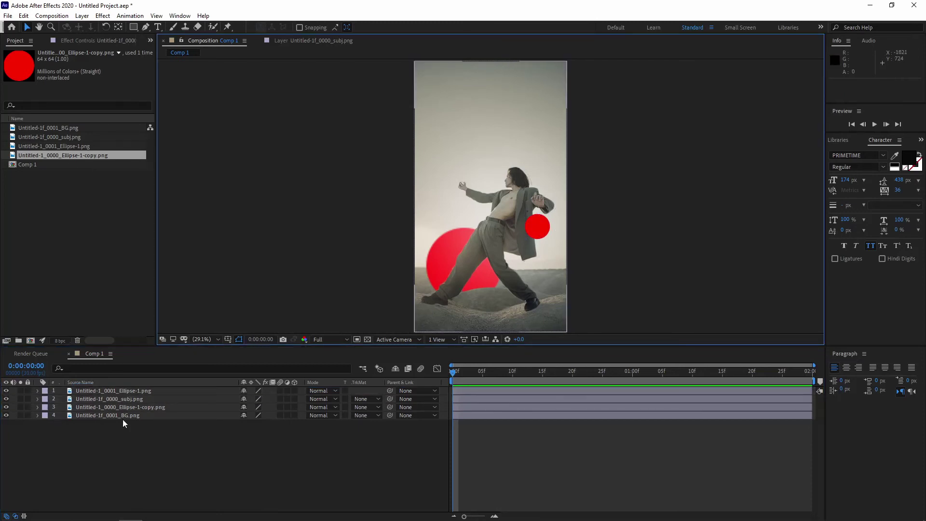
Step: Rename the imported film grain texture to 'grain'
left_click(123, 473)
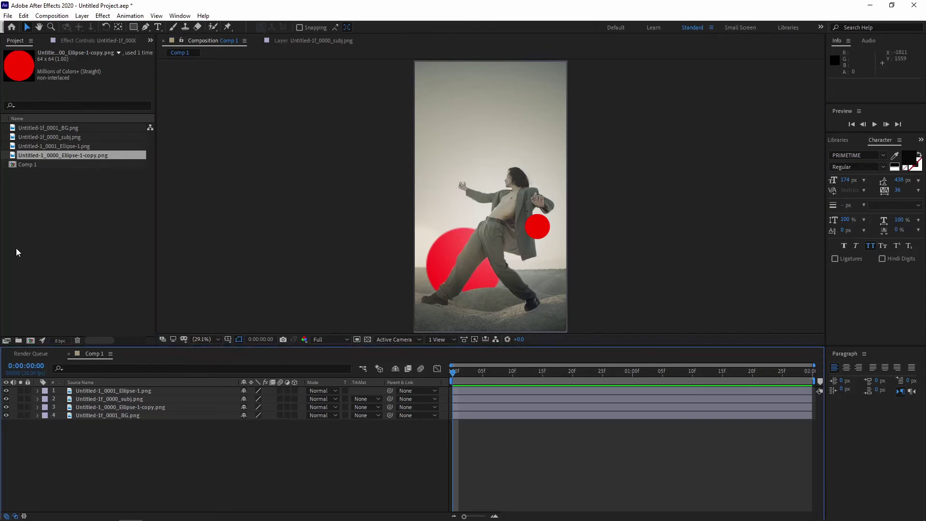
key("Return")
type("grain")
key("Return")
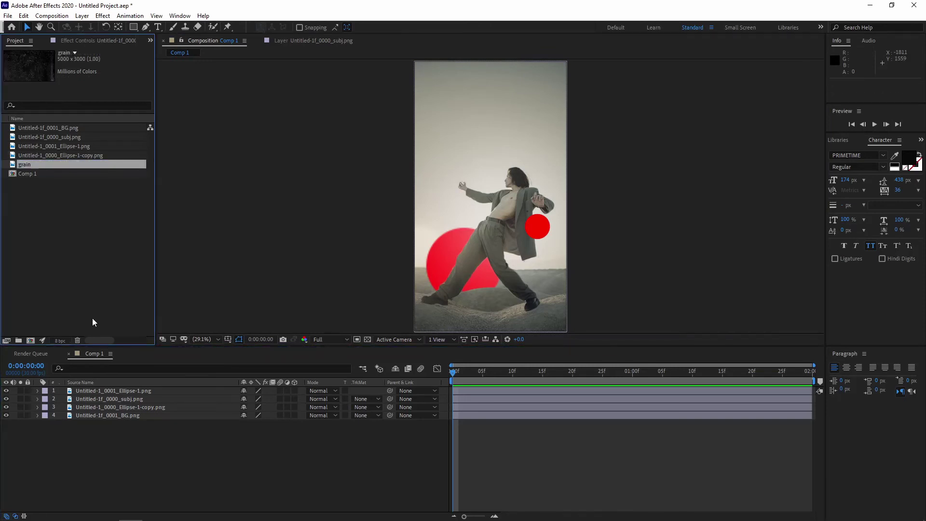
Step: Put grain as the top layer with Screen blend mode and slightly lowered opacity
left_click(93, 320)
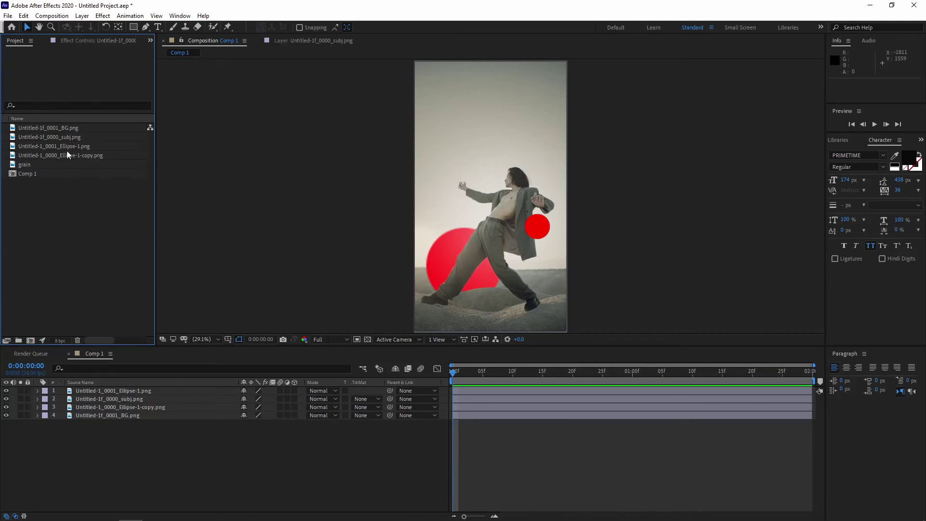
left_click(33, 165)
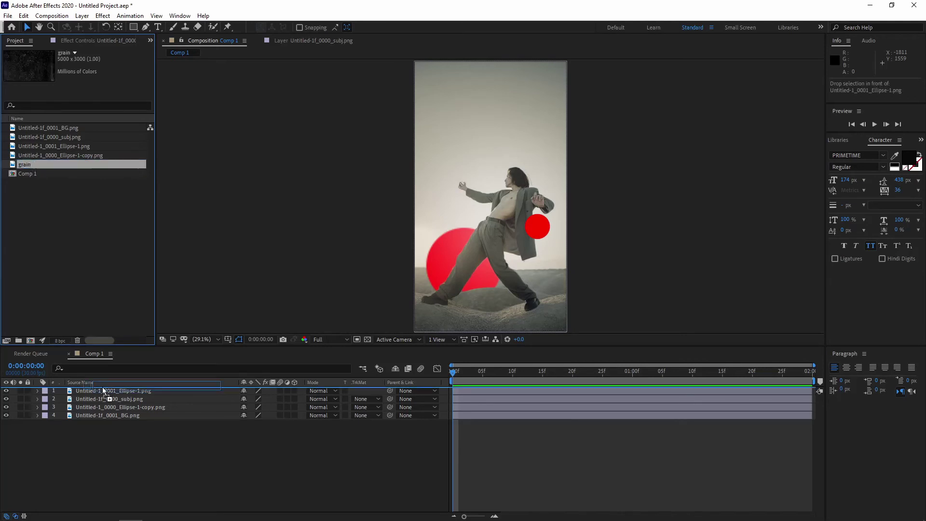
left_click_drag(33, 165, 469, 311)
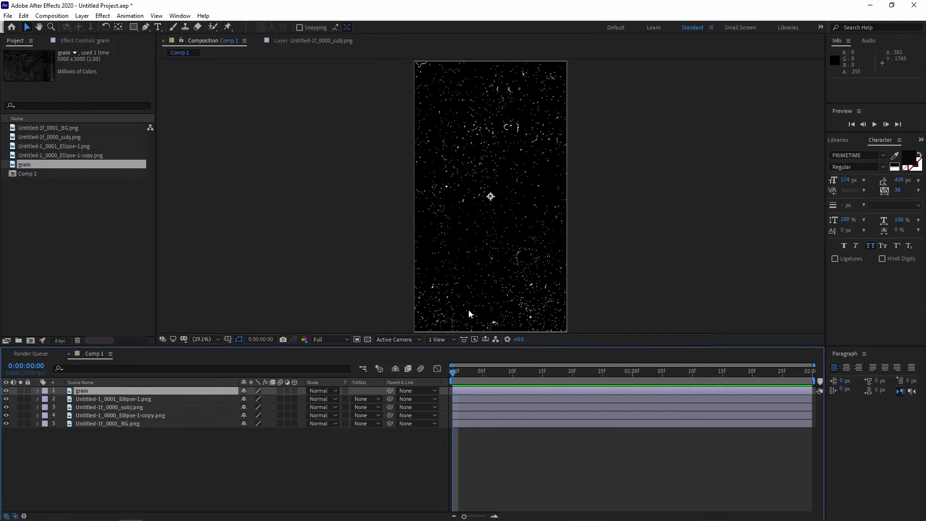
left_click(330, 394)
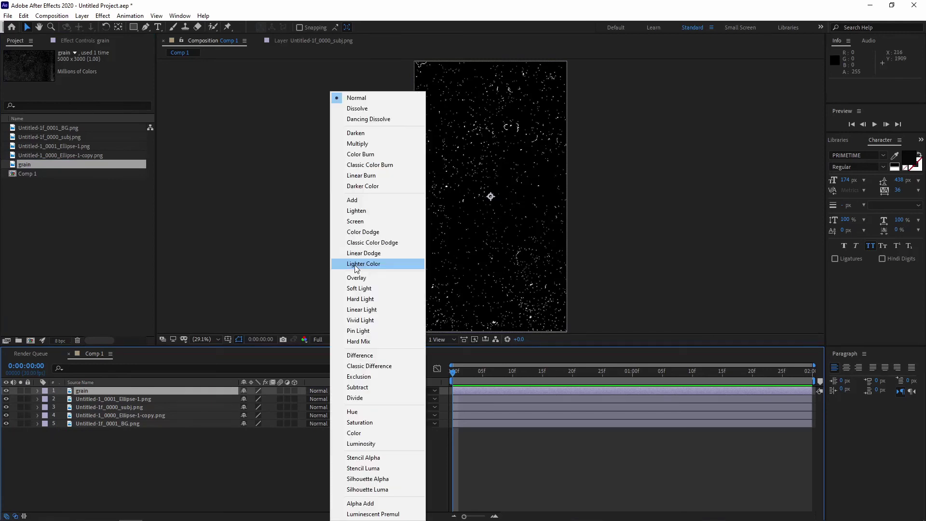
left_click(356, 221)
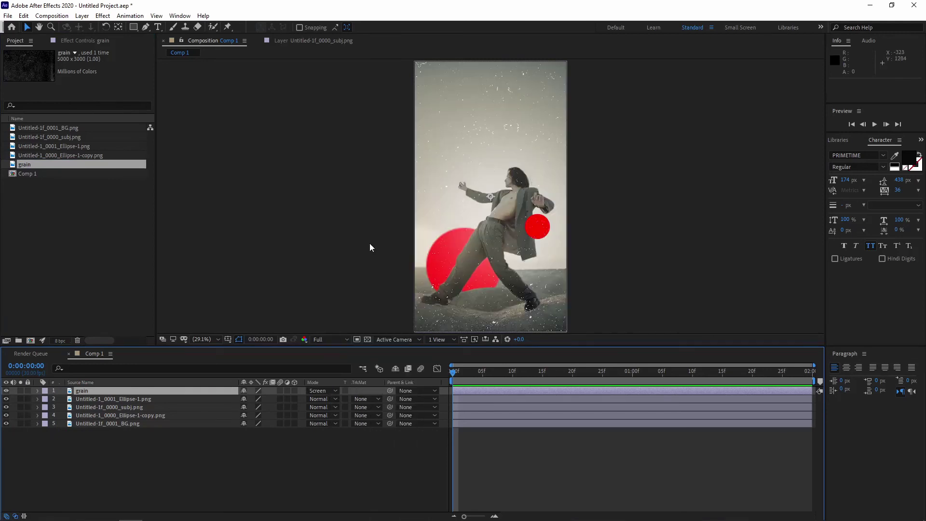
left_click(38, 391)
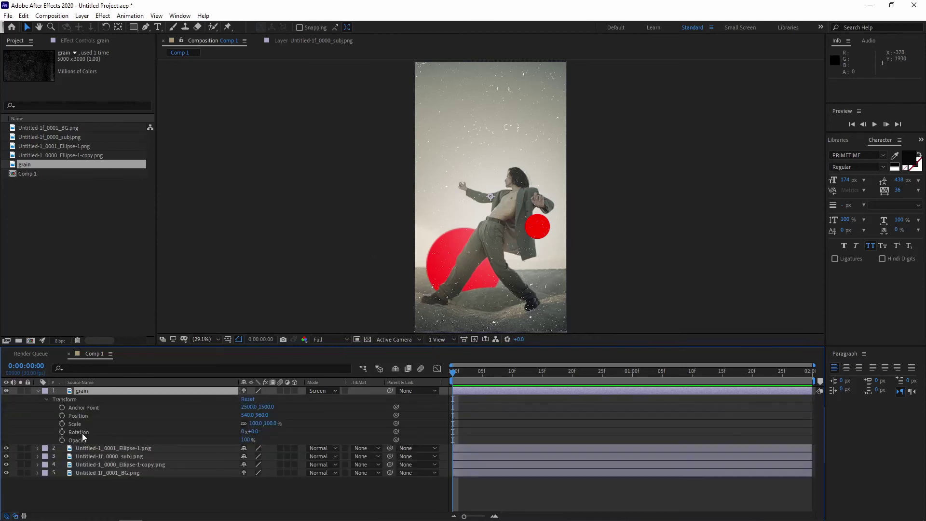
left_click_drag(249, 439, 239, 438)
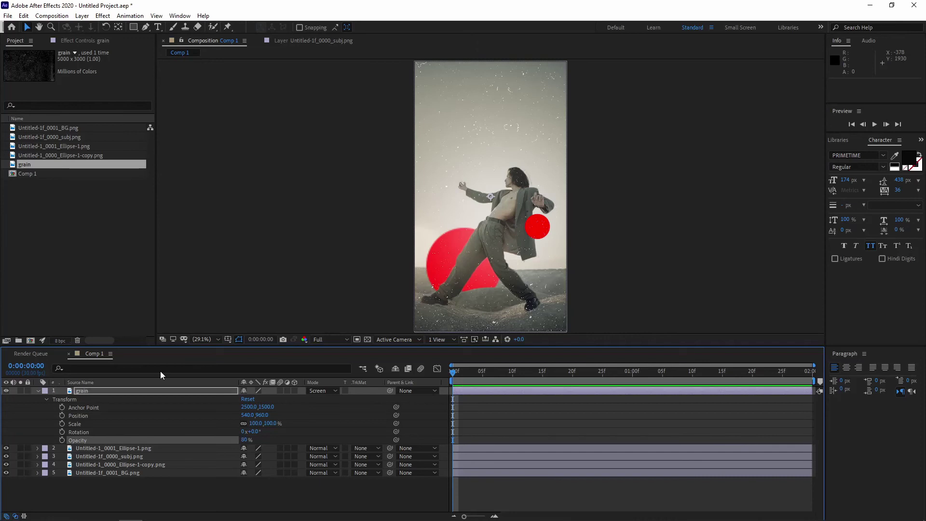
left_click(37, 390)
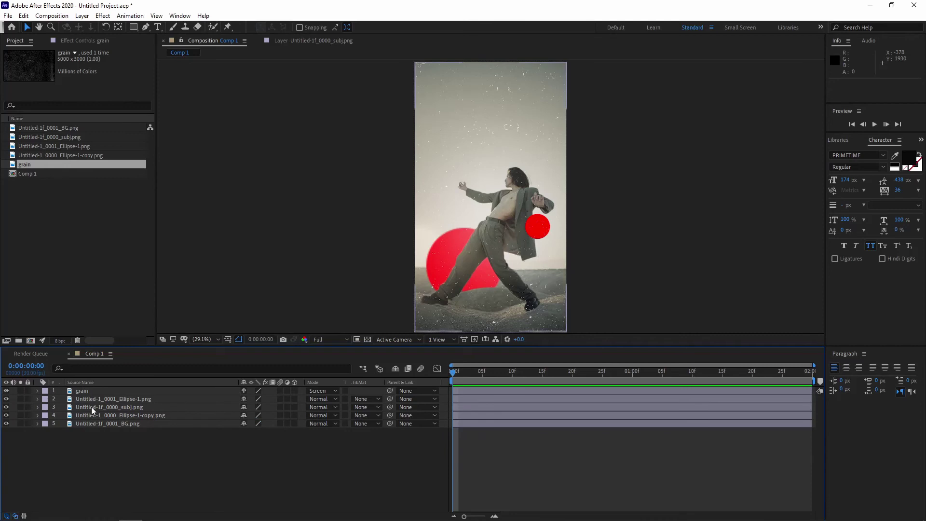
Step: Keyframe the subj layer's Position and set X to 555 at 1:00
left_click(37, 407)
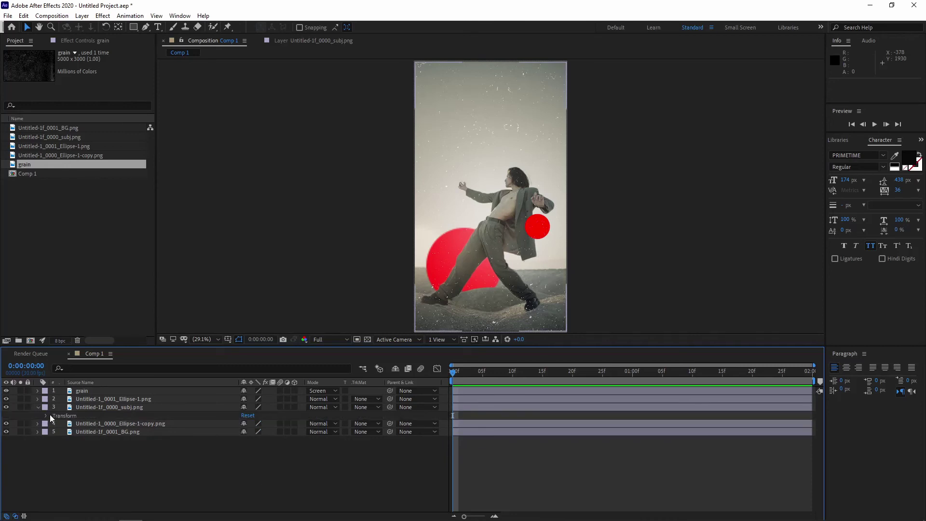
left_click(47, 416)
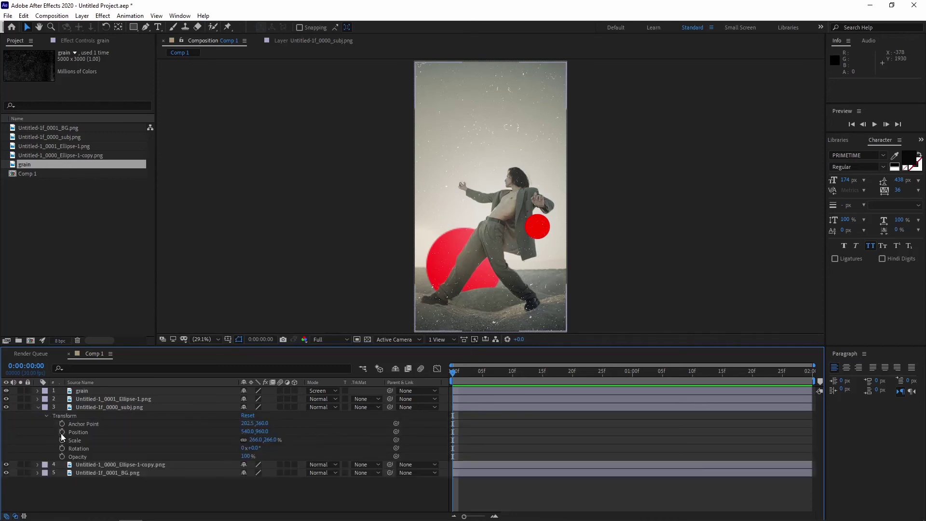
left_click(61, 432)
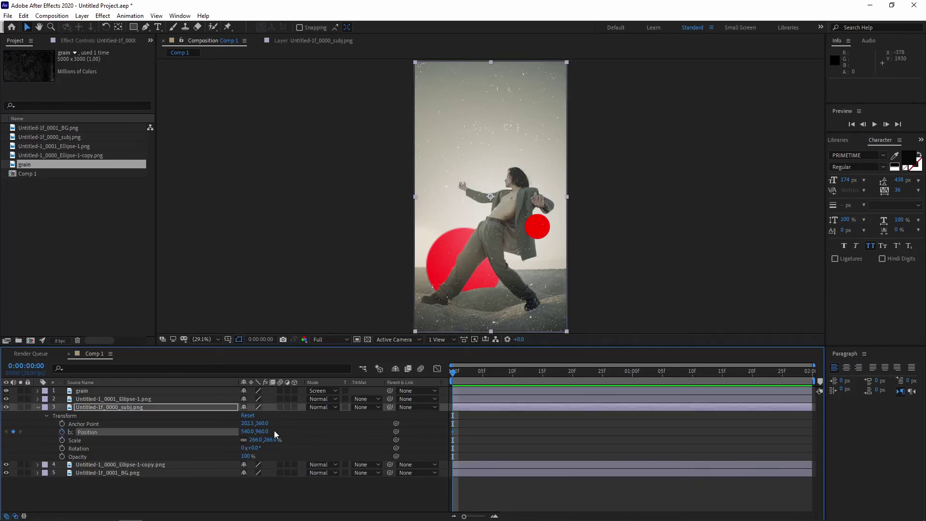
key("Page_Down")
key("Page_Down")
left_click_drag(496, 379, 637, 389)
key("Page_Up")
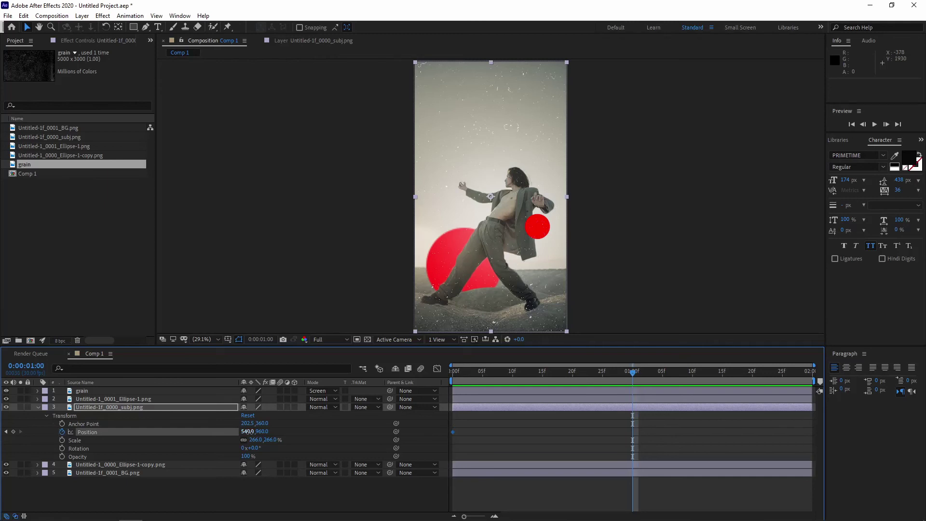
left_click(247, 431)
type("555")
key("Return")
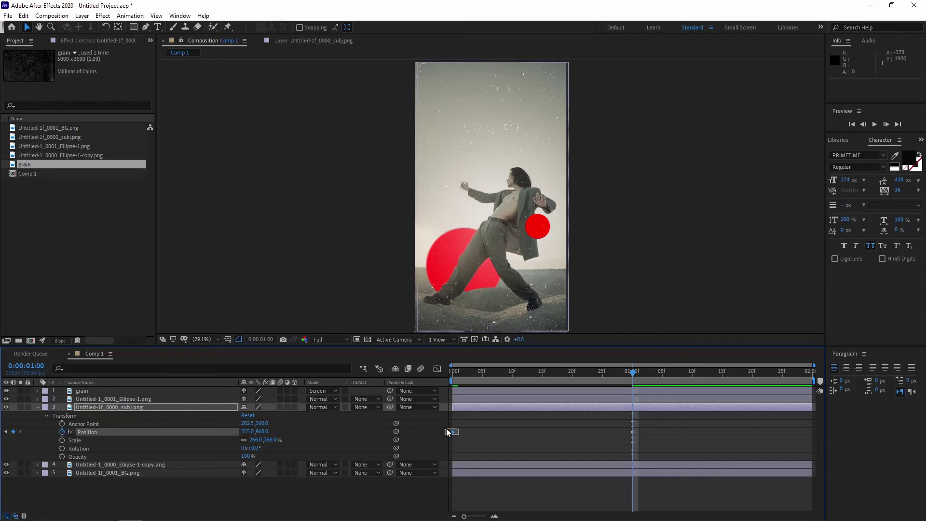
Step: Copy the first Position keyframe to the end and apply Easy Ease to all keyframes
left_click_drag(447, 432, 447, 431)
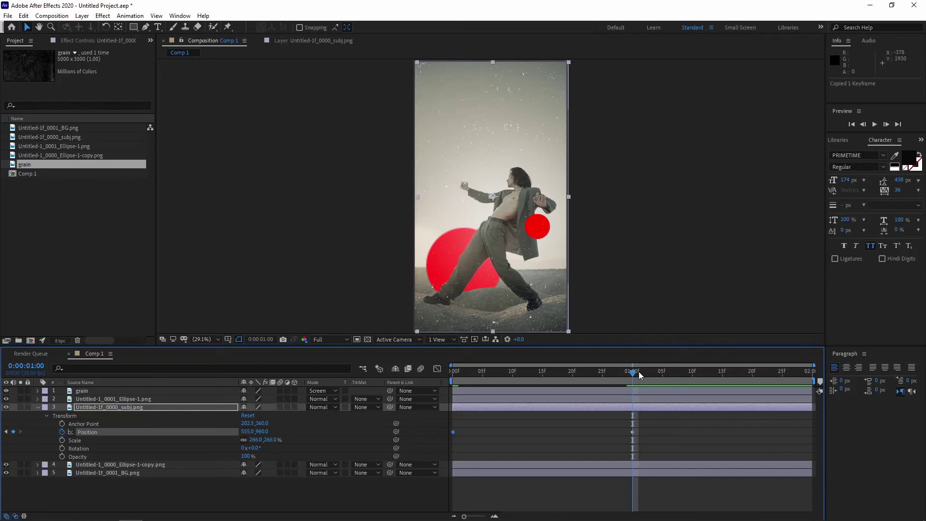
left_click_drag(641, 375, 809, 406)
key("ctrl+v")
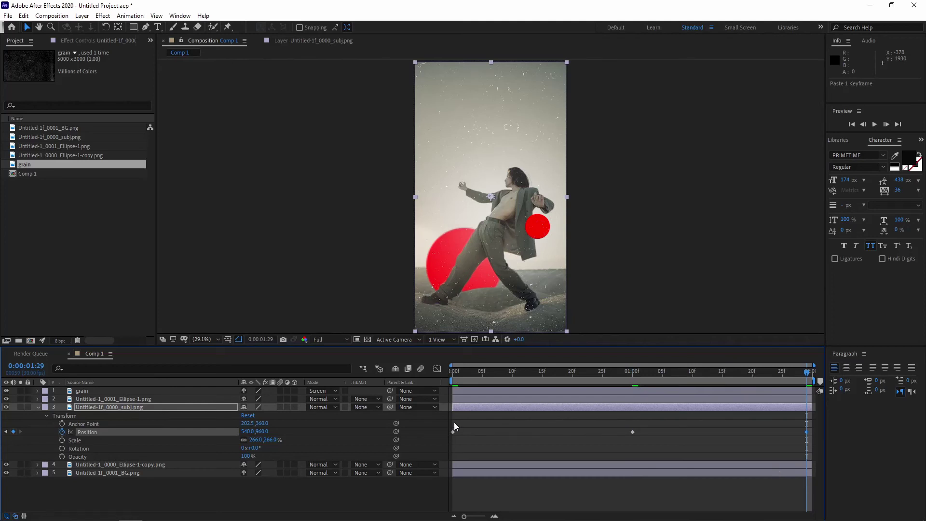
left_click_drag(453, 421, 620, 430)
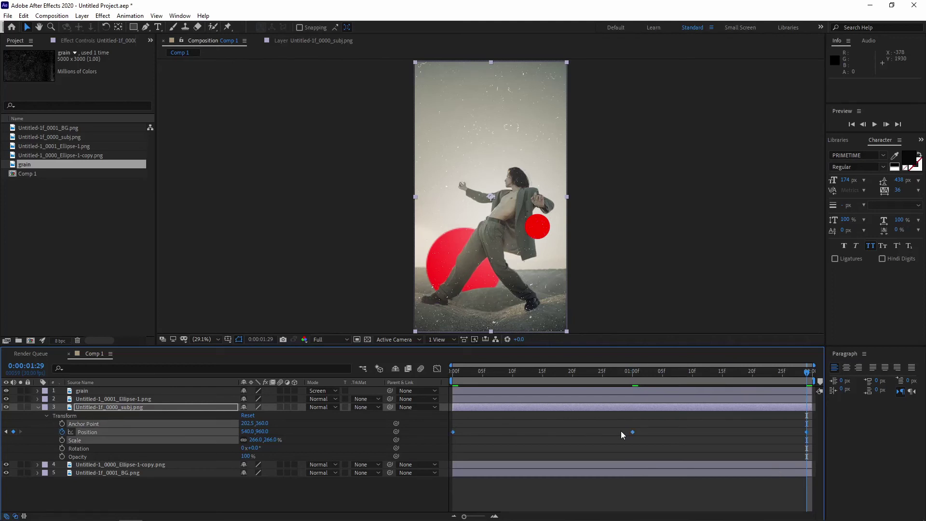
key("F9")
Step: In the speed graph, drag the middle Position keyframe's influence handles outward
left_click(437, 369)
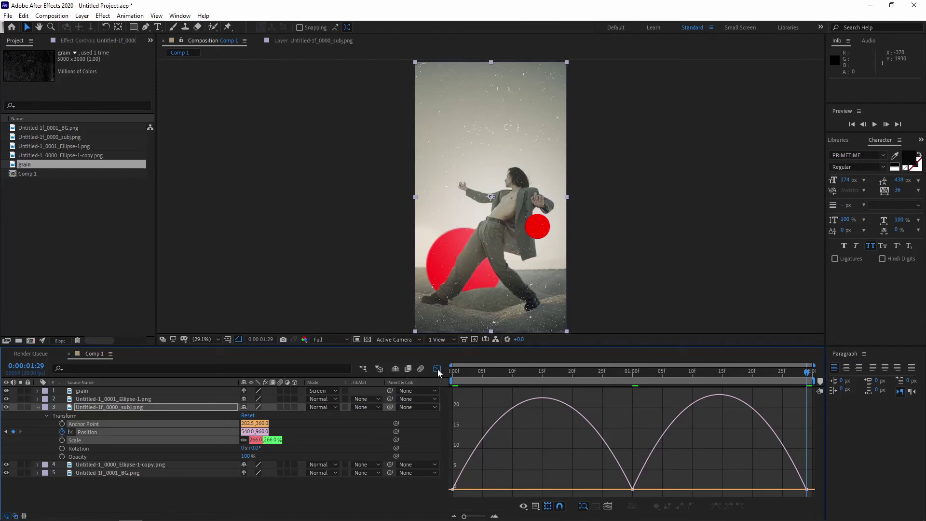
mouse_move(453, 491)
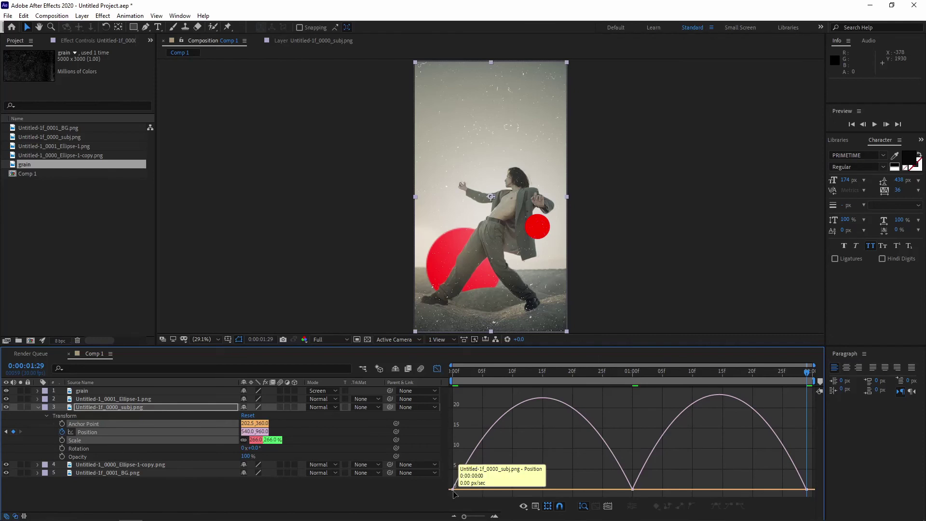
left_click(454, 490)
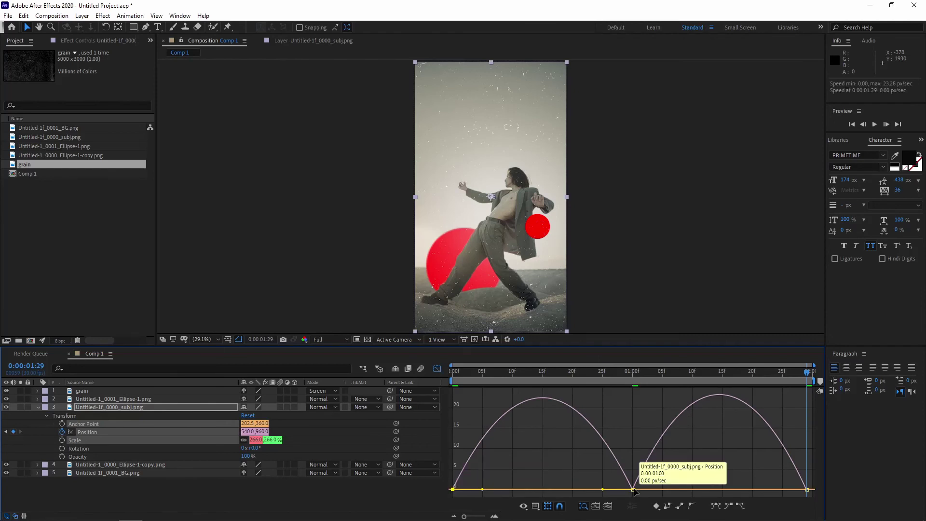
left_click_drag(603, 489, 563, 490)
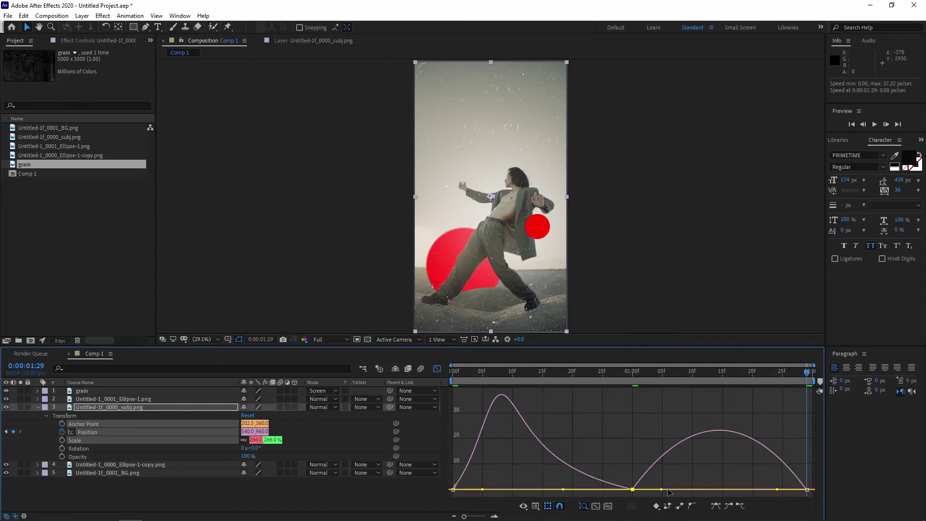
left_click_drag(662, 490, 701, 490)
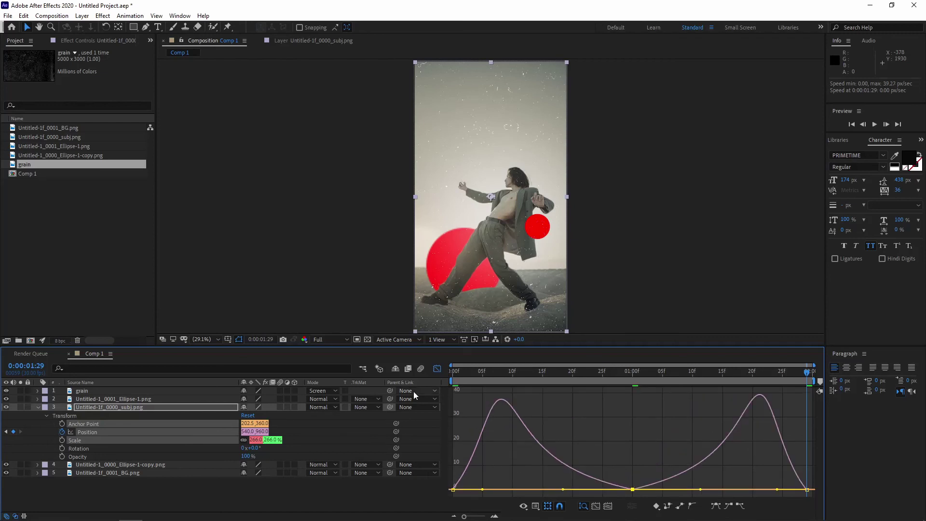
Step: Close the Graph Editor and preview the animation
key("shift+F3")
key("space")
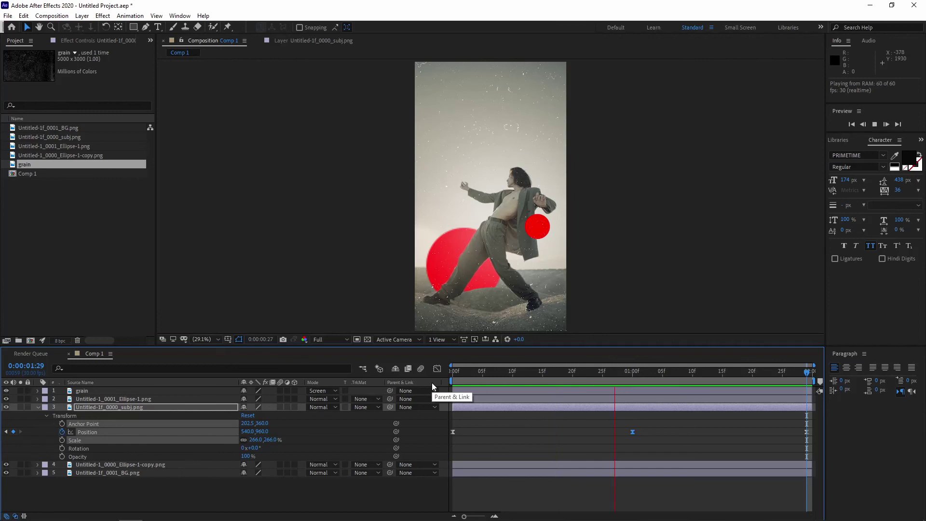
key("space")
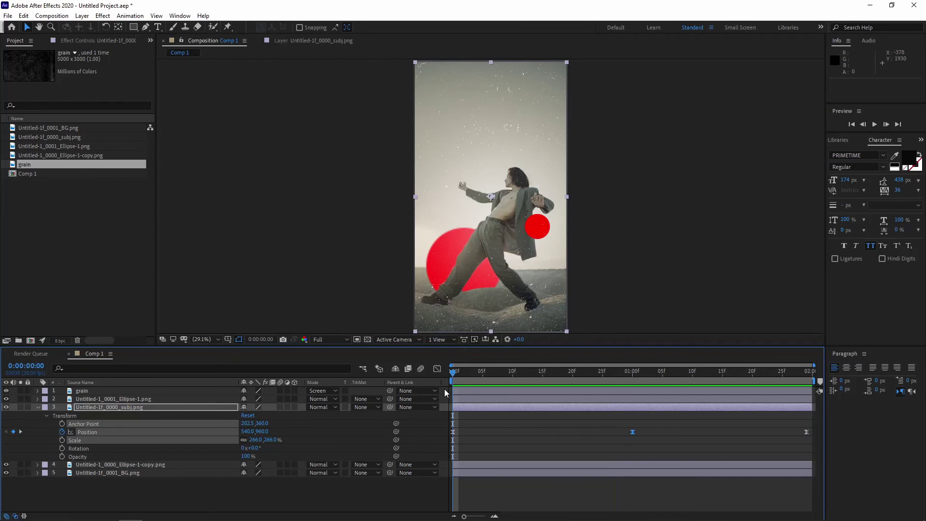
Step: Keyframe Ellipse-1's Position, shifting it right to X 951.2 at 1:00
left_click(38, 406)
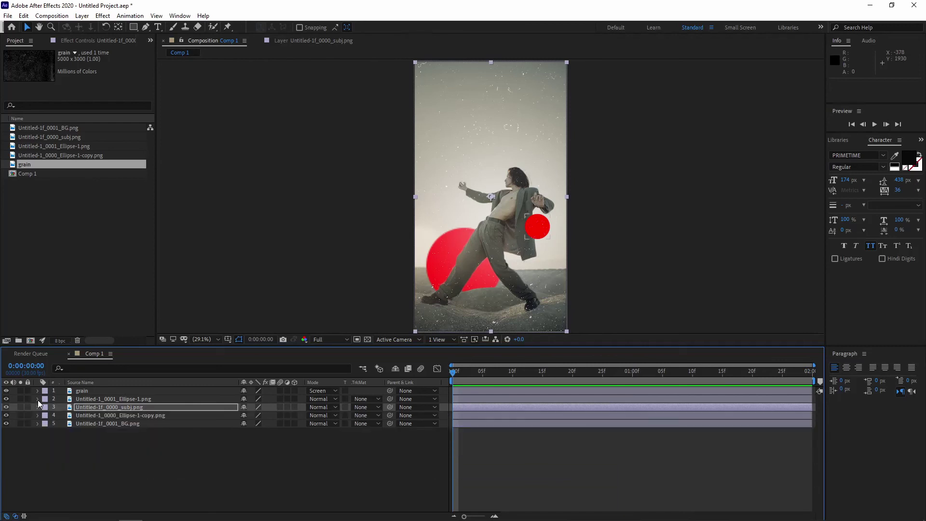
left_click(38, 400)
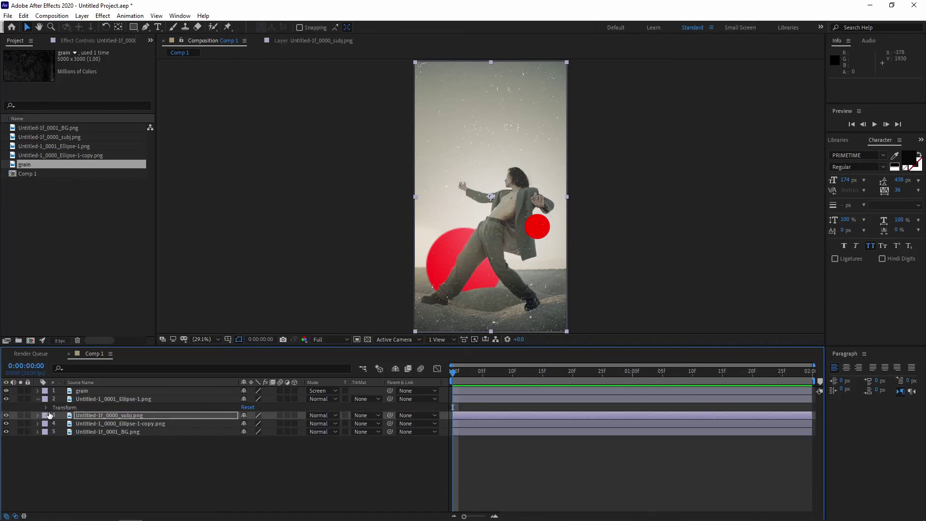
left_click(46, 407)
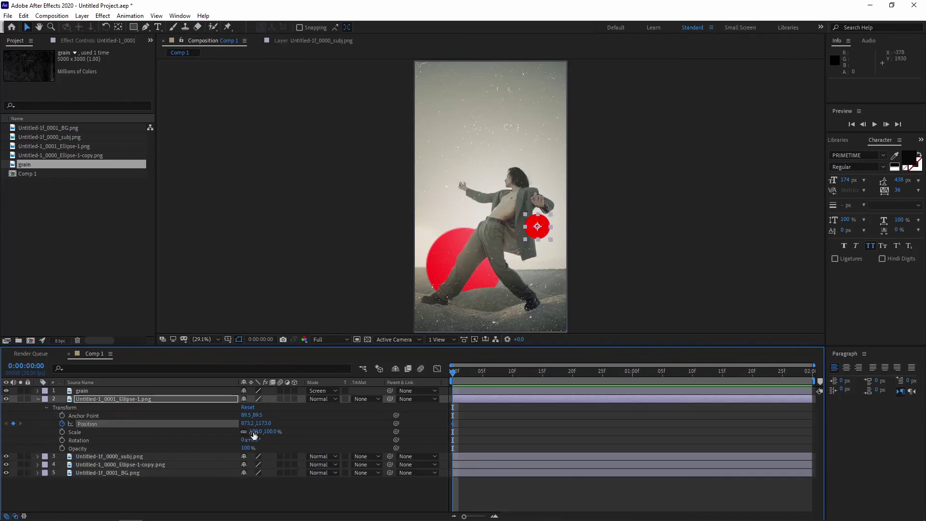
left_click(626, 385)
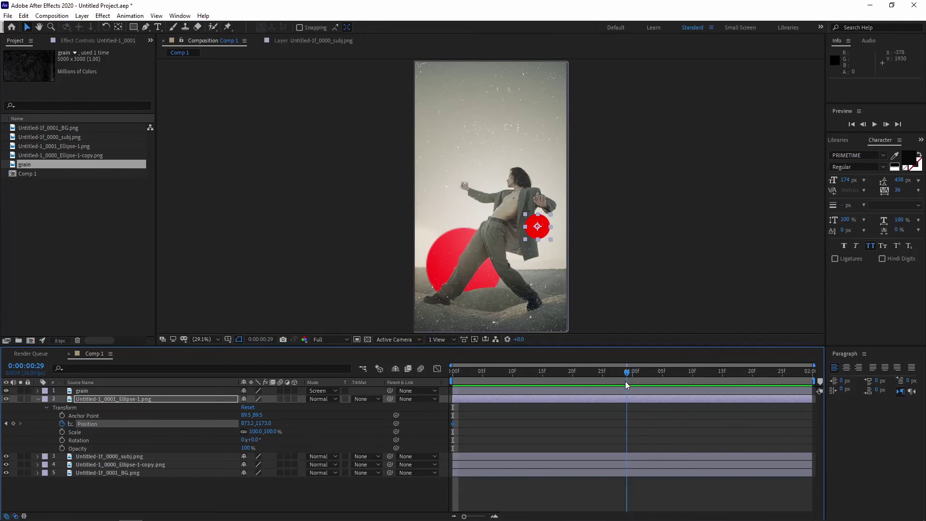
key("Page_Down")
left_click_drag(249, 423, 265, 423)
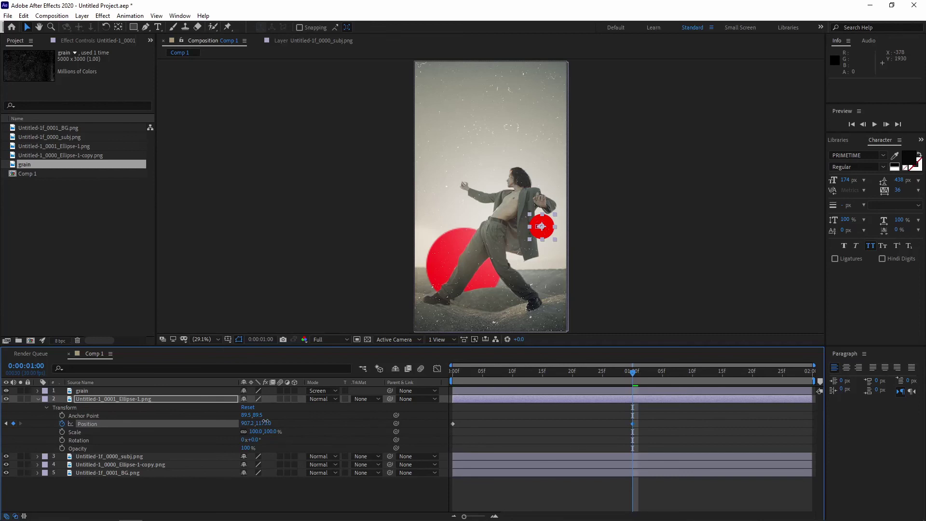
left_click_drag(265, 423, 287, 423)
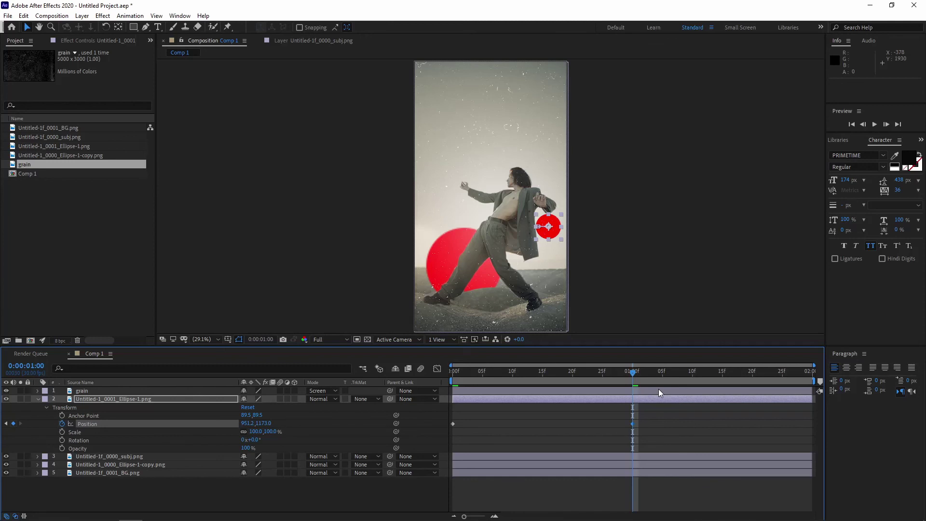
Step: Copy the circle's starting Position keyframe and paste it at the end (1:29)
key("ctrl+c")
key("End")
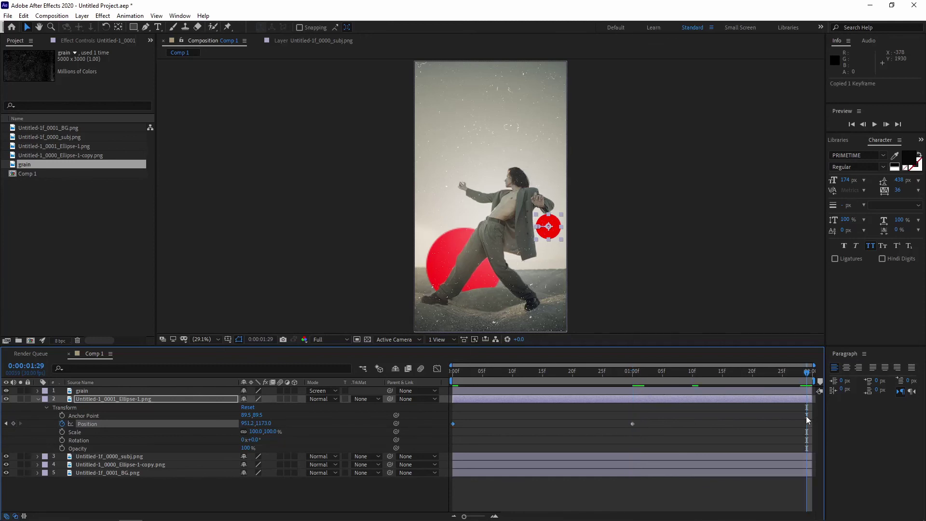
key("ctrl+v")
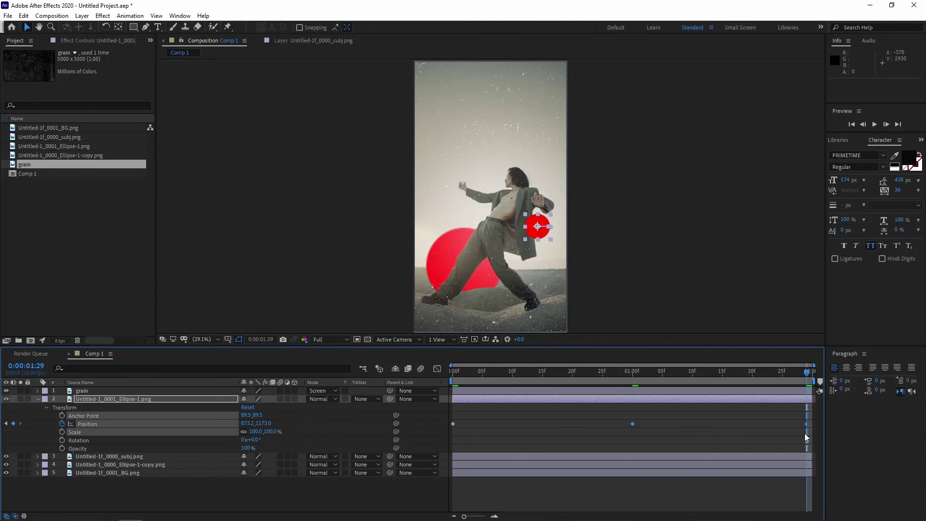
Step: Apply Easy Ease to the circle's Position keyframes and drag the speed-graph influence handles outward
key("F9")
key("shift+F3")
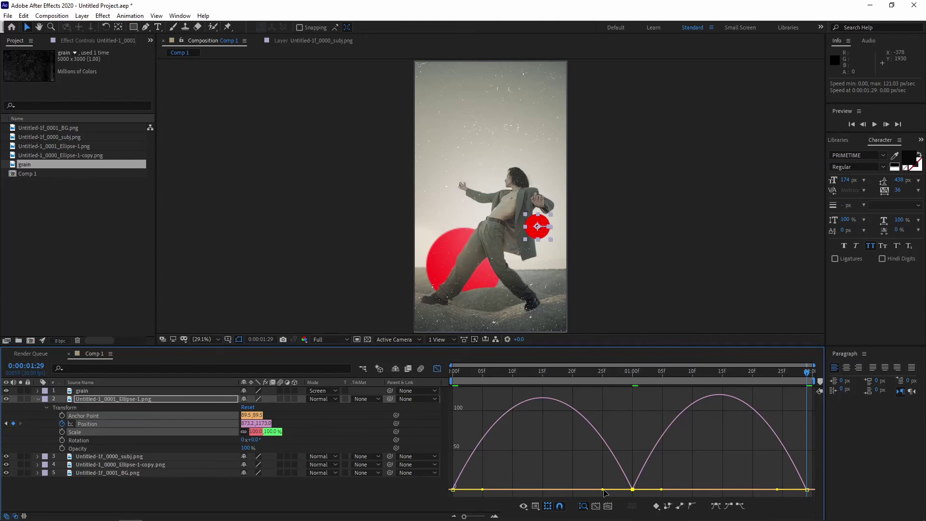
left_click_drag(604, 491, 680, 490)
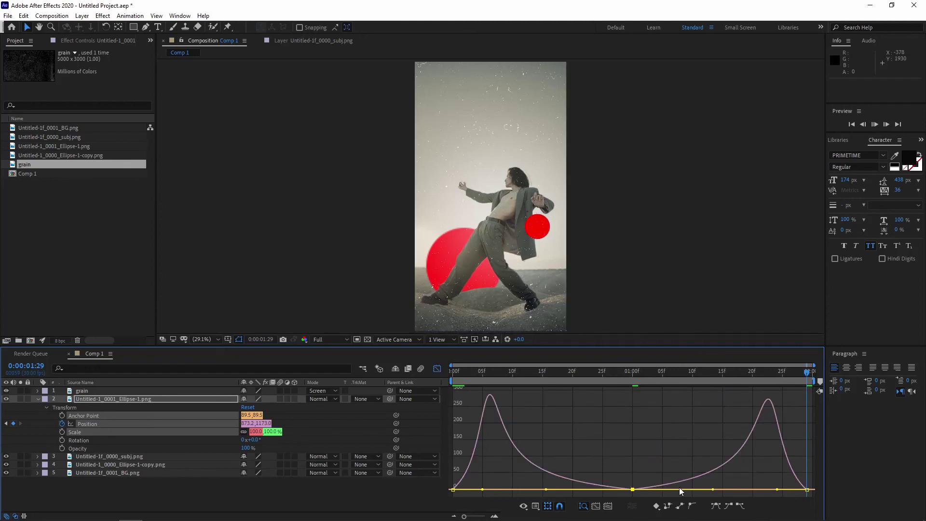